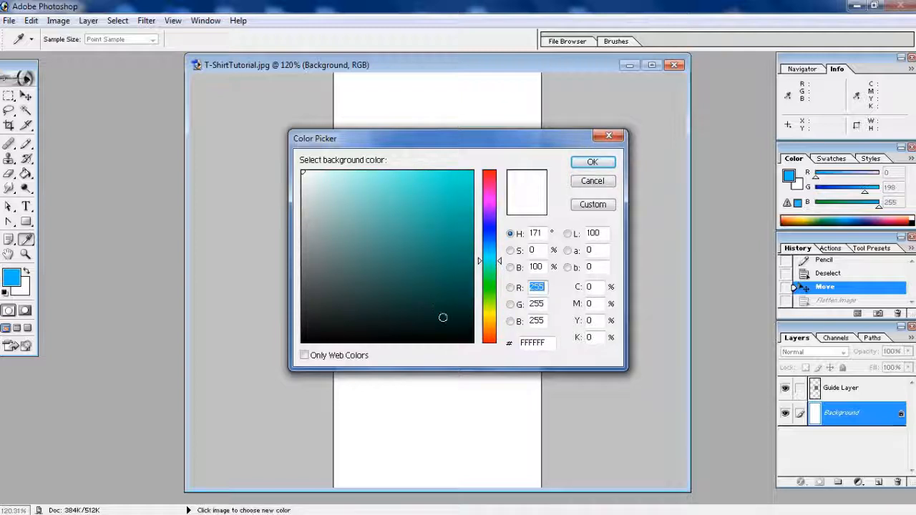
Set the background colour to dark teal 054F44
left_click(455, 317)
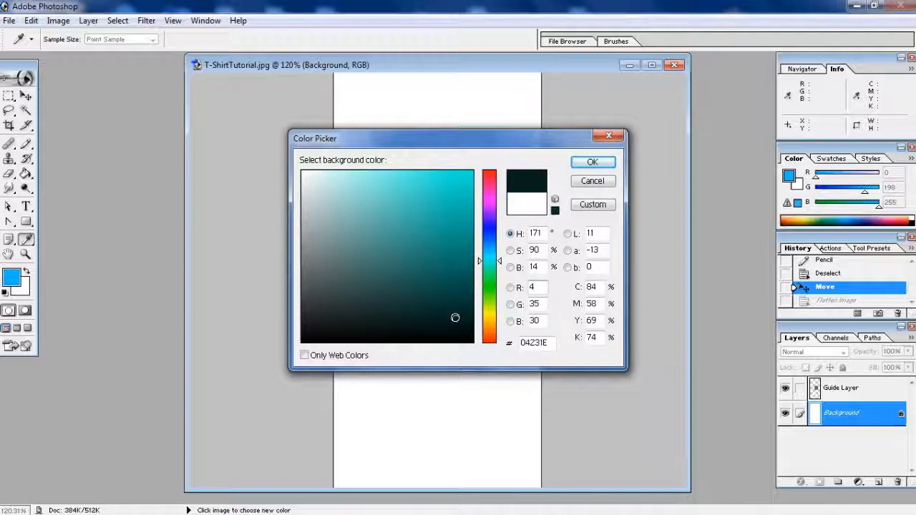
left_click_drag(455, 312, 462, 289)
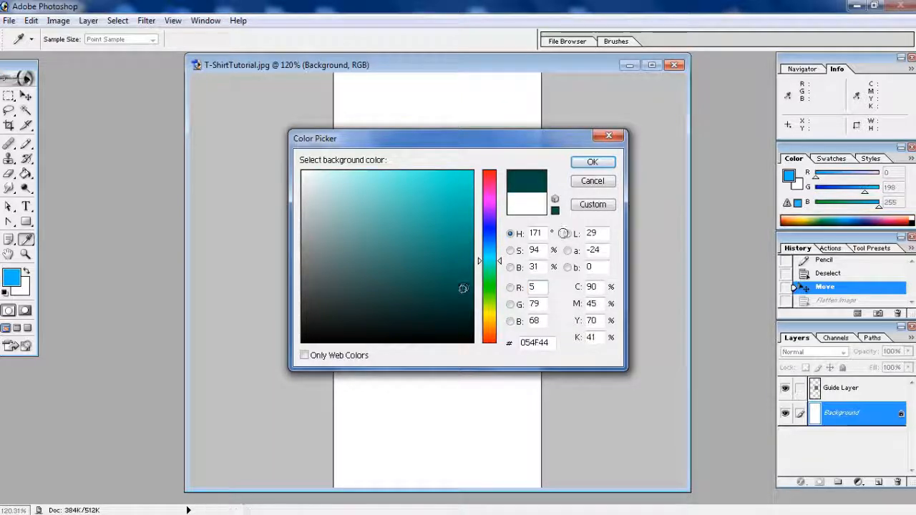
left_click(592, 162)
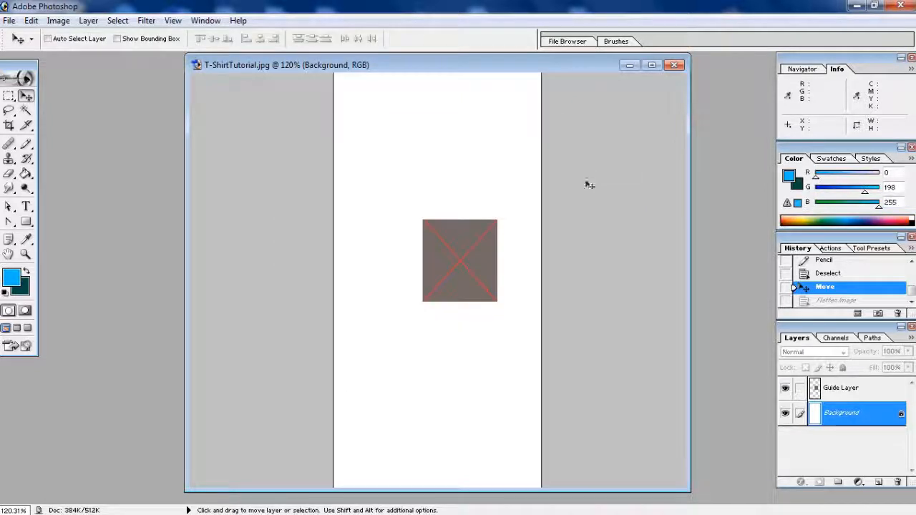
Fill the whole T-shirt canvas with Filter > Render > Clouds
left_click(149, 22)
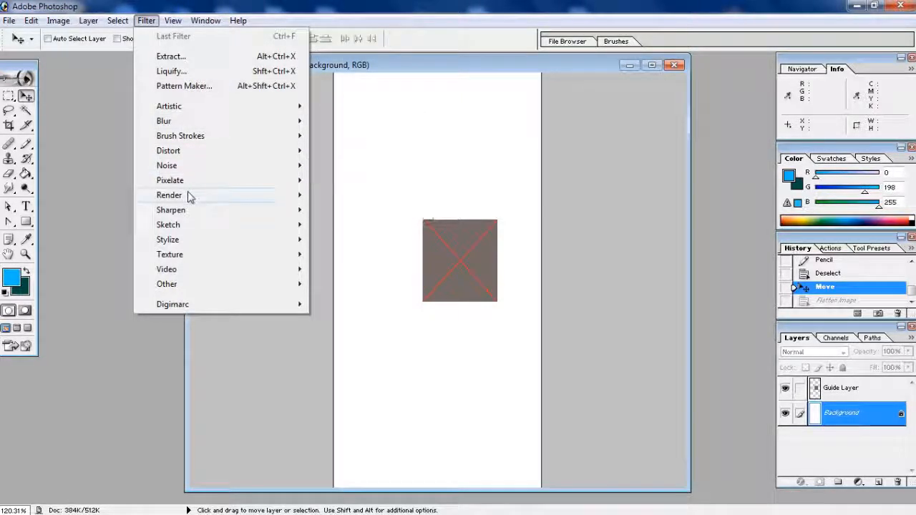
mouse_move(233, 198)
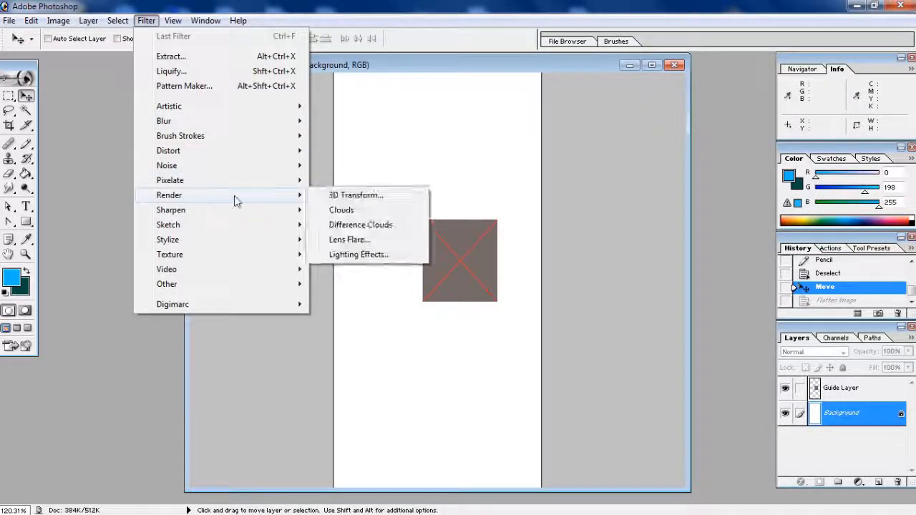
left_click(375, 209)
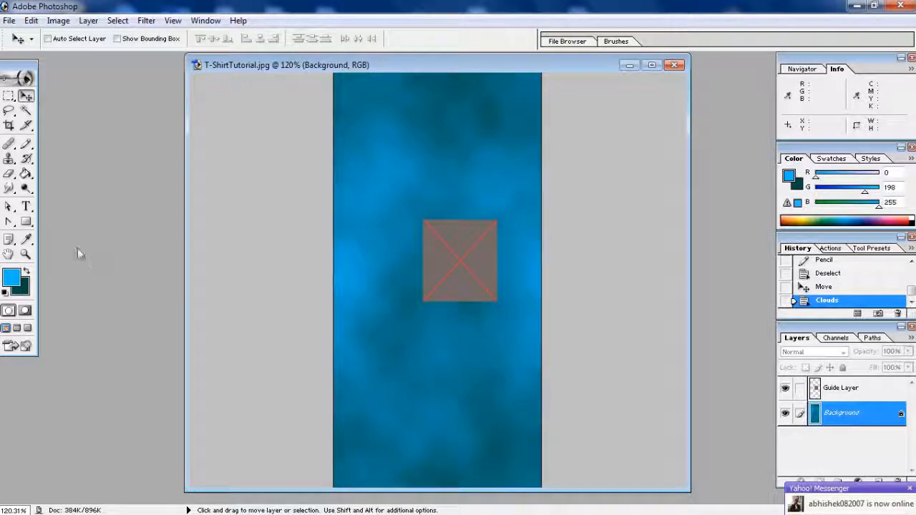
Swap the colours so blue becomes the background, then make the foreground dark purple 2D054F
left_click(26, 272)
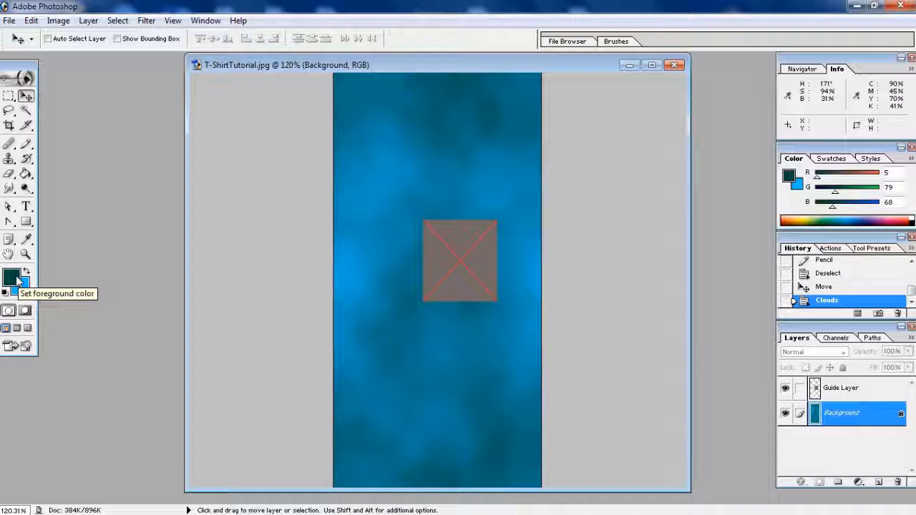
left_click(16, 276)
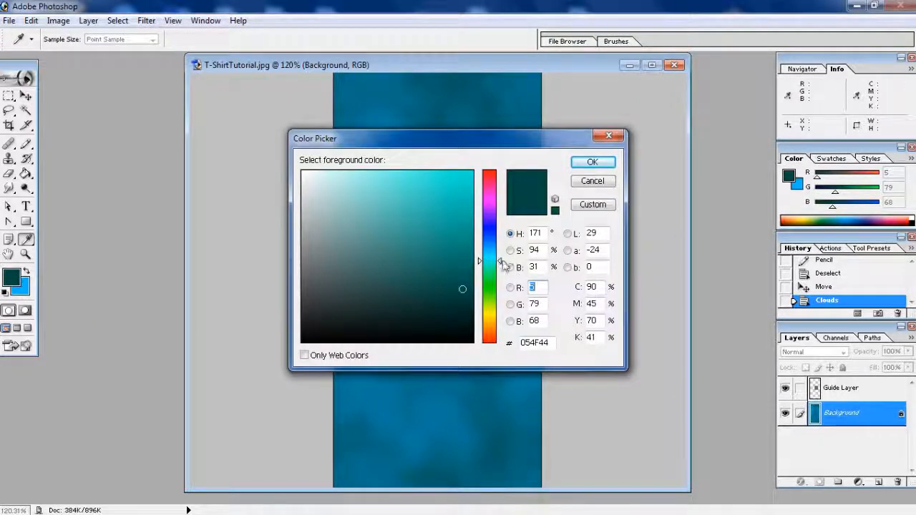
left_click_drag(502, 260, 503, 218)
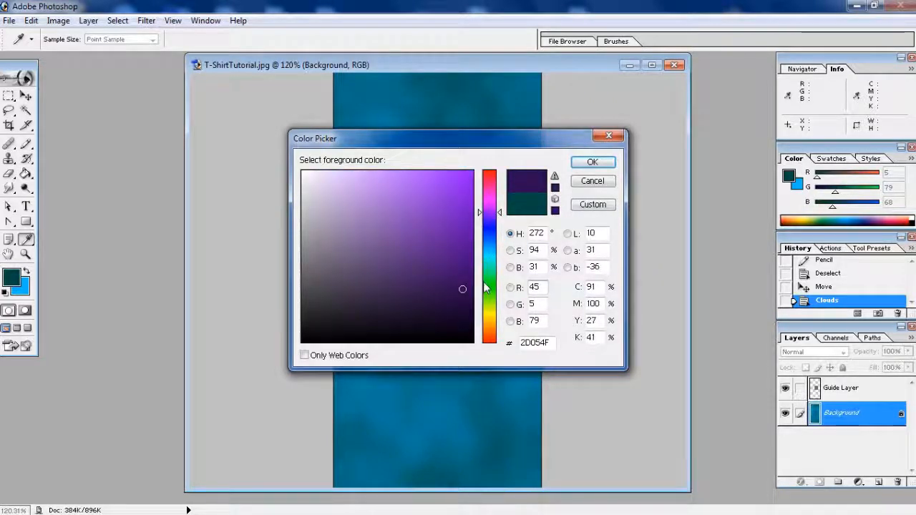
left_click(592, 162)
key("v")
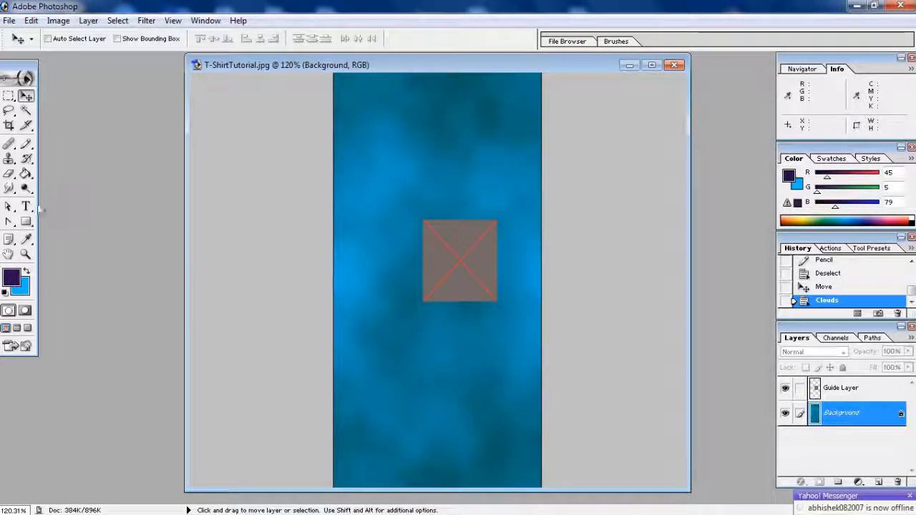
Draw a centre-aligned text box over the guide square with a 12 pt font size
left_click(26, 207)
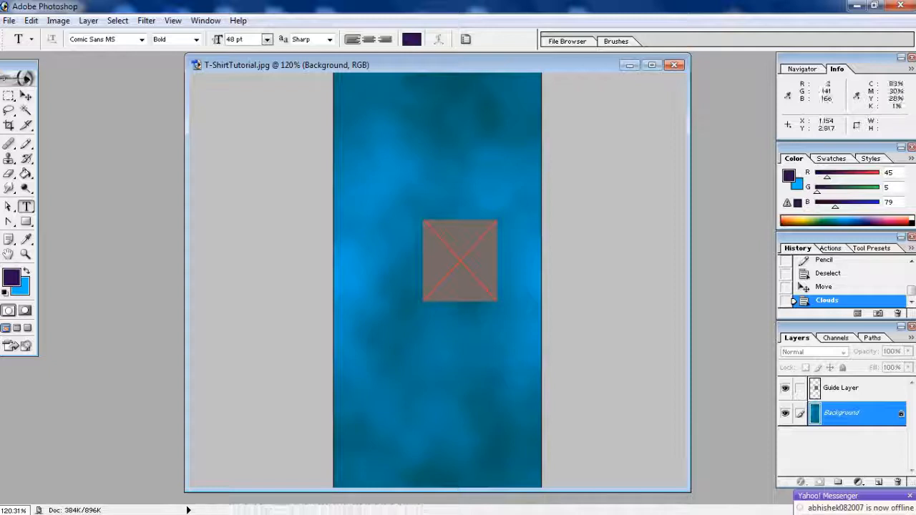
left_click(369, 39)
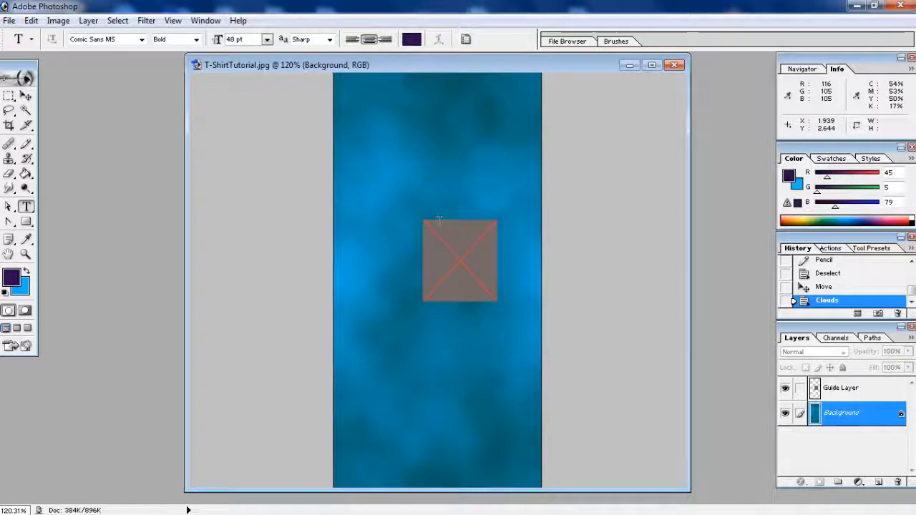
left_click_drag(424, 216, 496, 301)
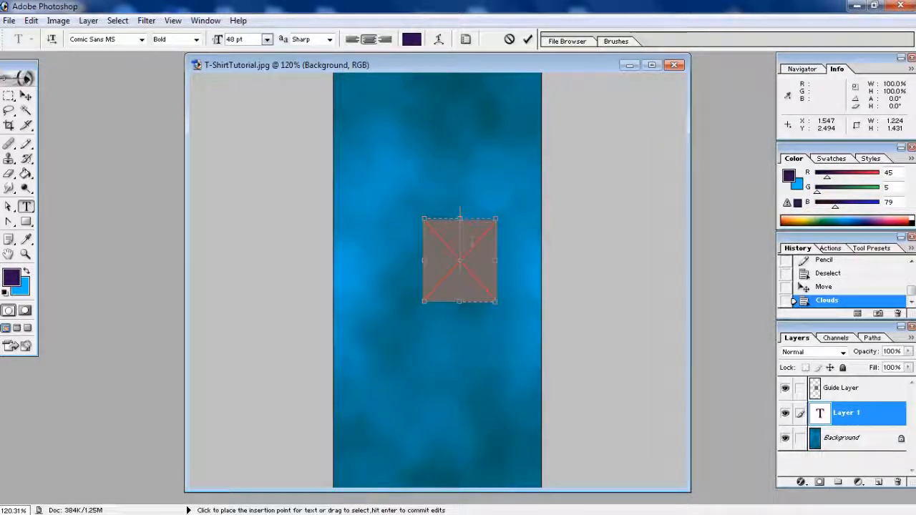
left_click(267, 40)
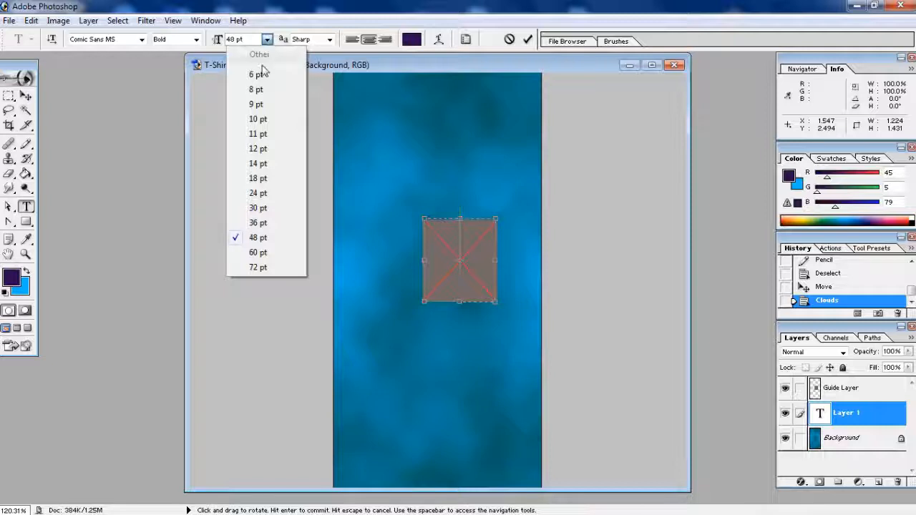
left_click(259, 120)
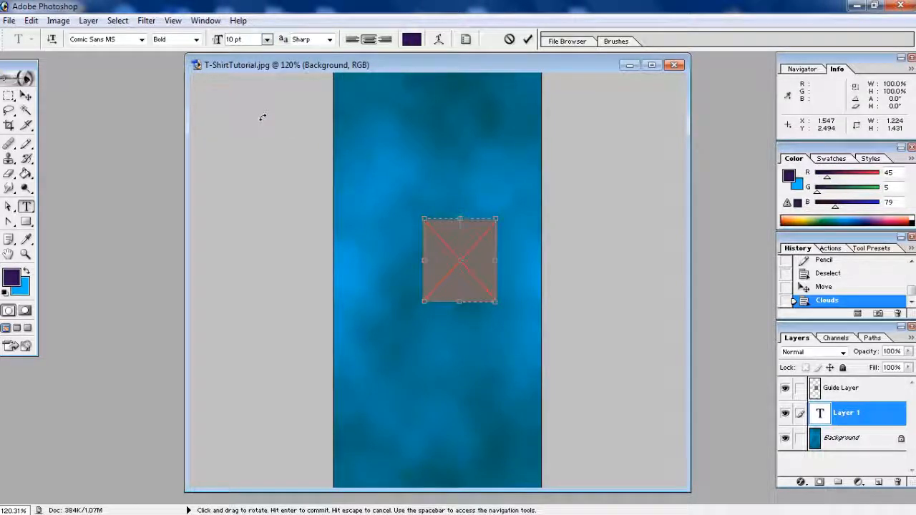
left_click(266, 39)
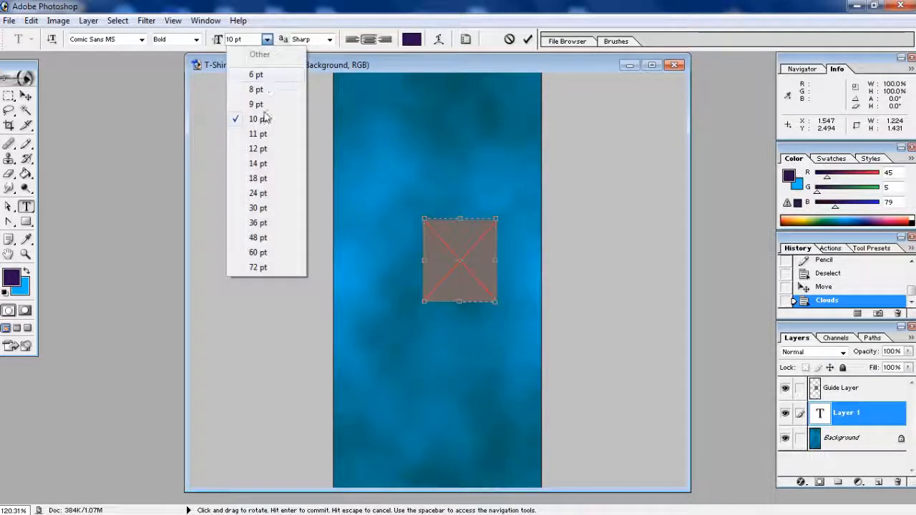
left_click(259, 148)
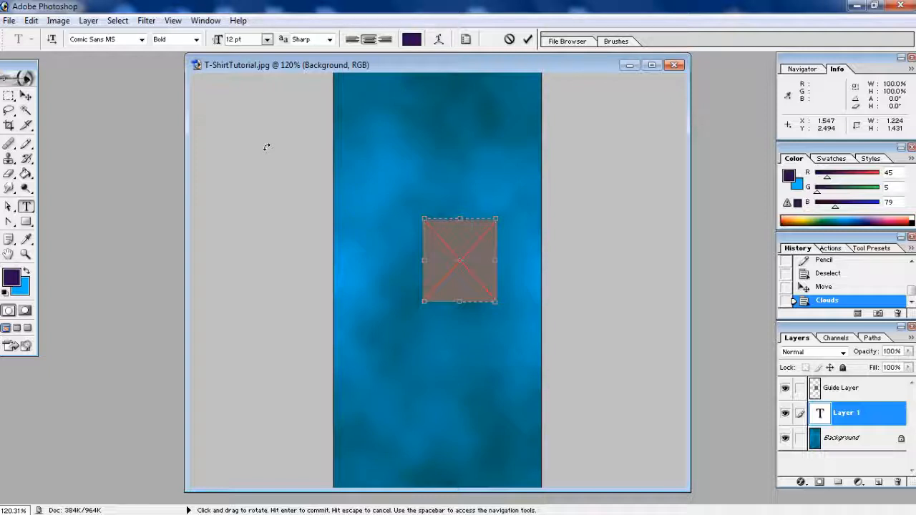
Enlarge the typed name to 18 pt and move its text layer above the Guide Layer
key("ctrl+a")
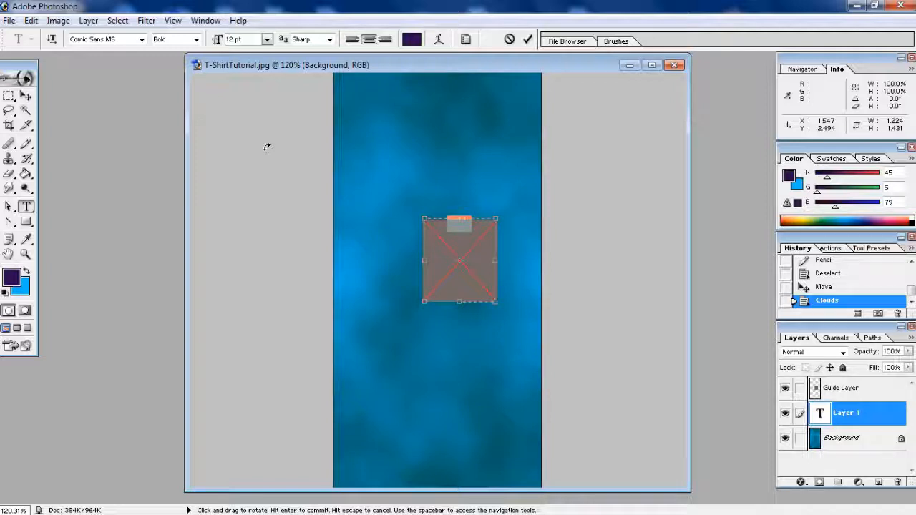
left_click(266, 39)
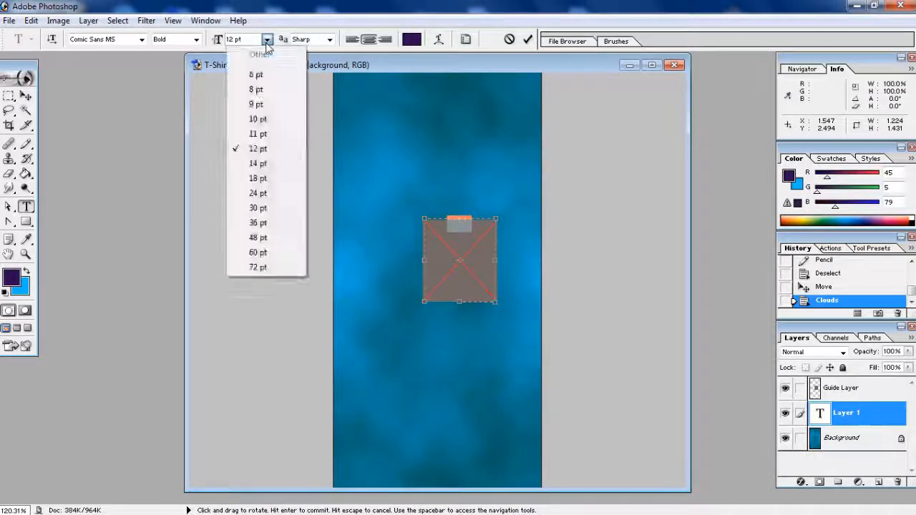
left_click(262, 179)
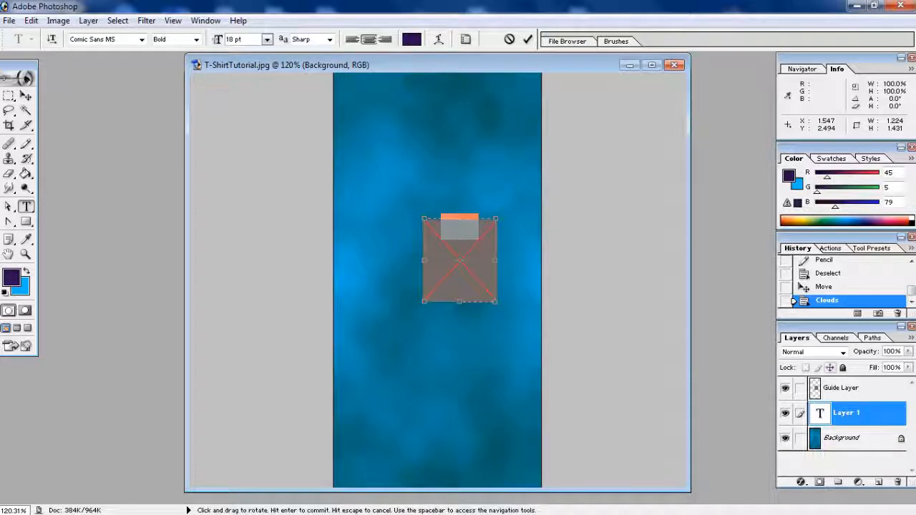
left_click(822, 420)
left_click_drag(822, 420, 830, 386)
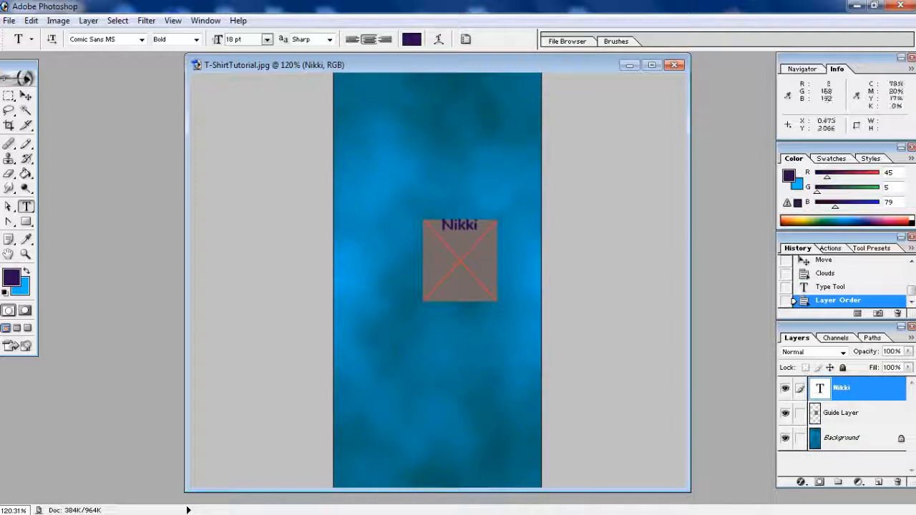
left_click(266, 39)
Resize the text to 12 pt and rewrite it as three lines: a name, 'Loves', another name
left_click(258, 149)
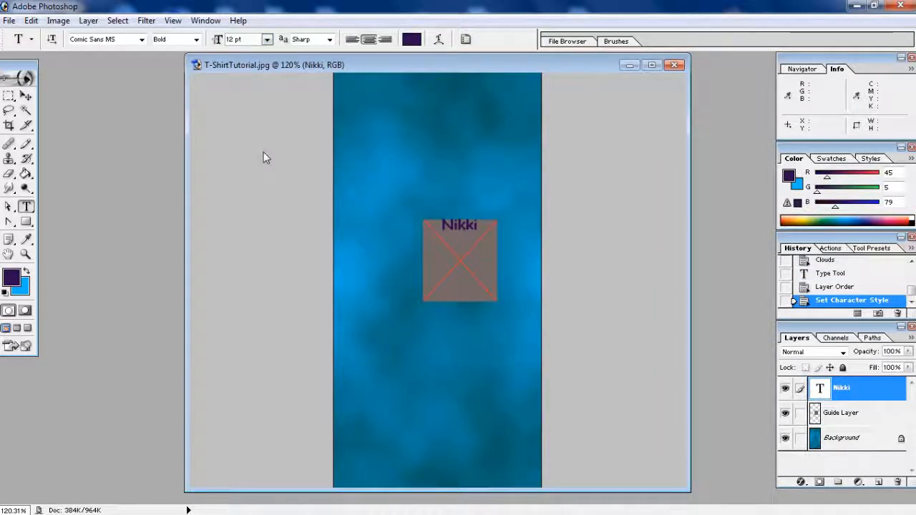
left_click_drag(476, 223, 448, 224)
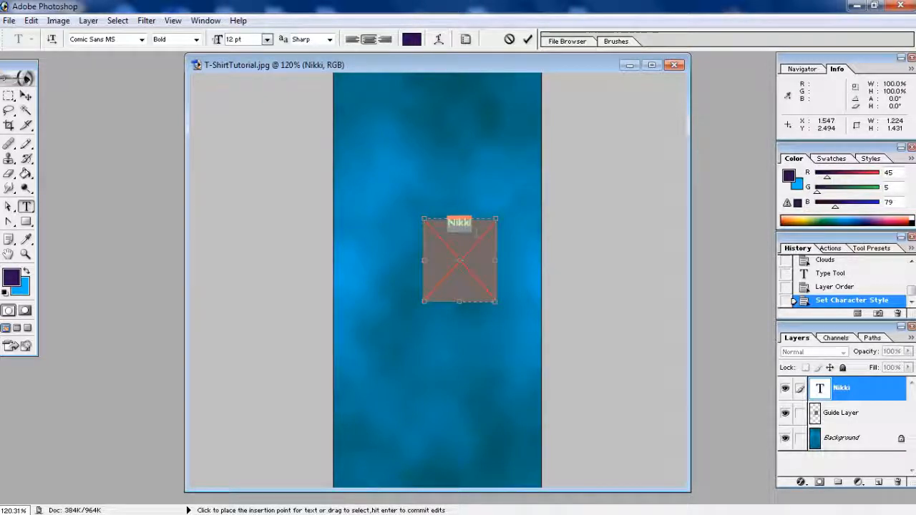
left_click(476, 229)
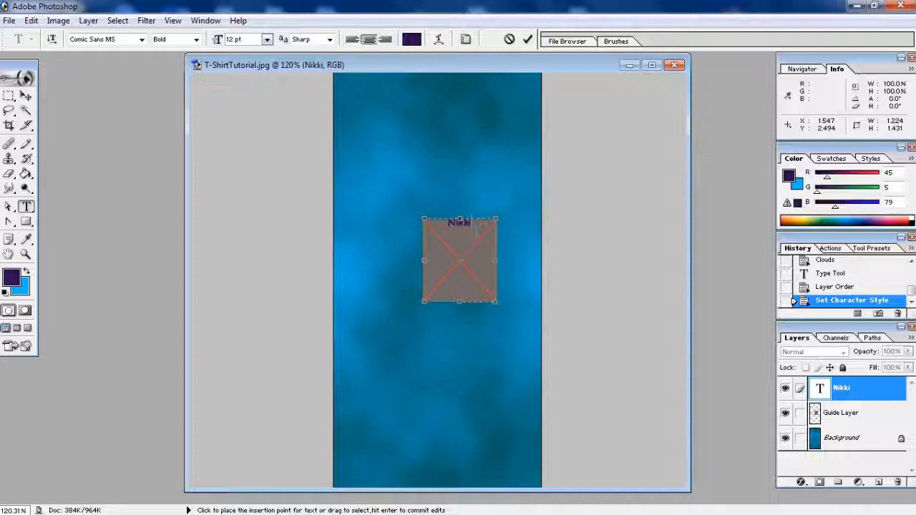
type("7")
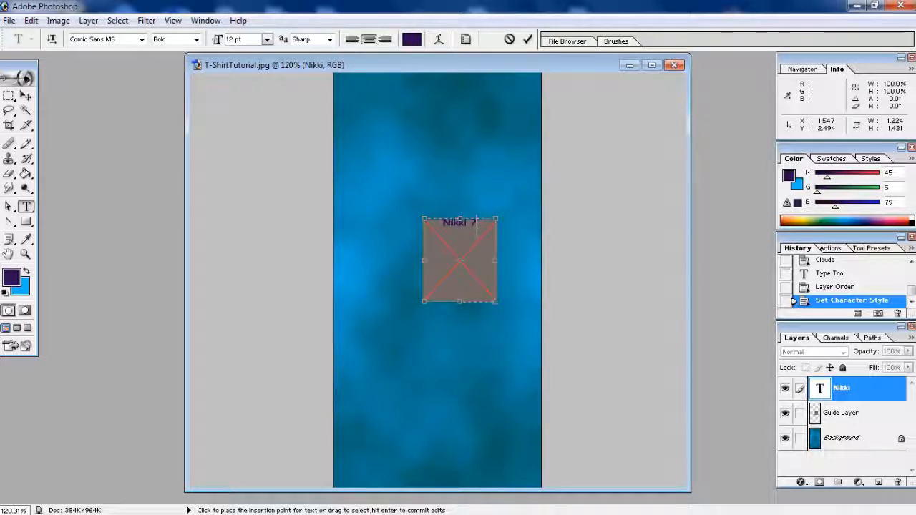
key("BackSpace")
key("BackSpace")
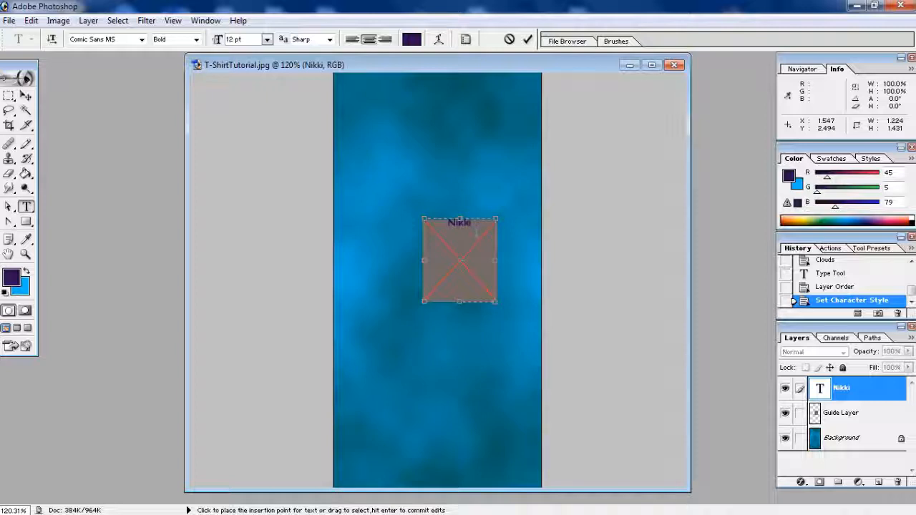
type("loves")
key("BackSpace")
key("BackSpace")
key("BackSpace")
key("BackSpace")
key("BackSpace")
key("BackSpace")
key("BackSpace")
key("BackSpace")
type("Lover")
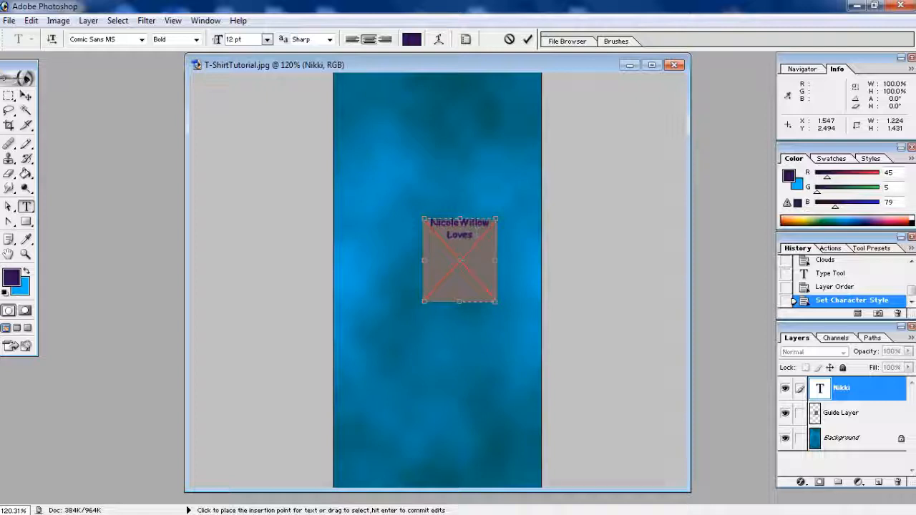
key("Return")
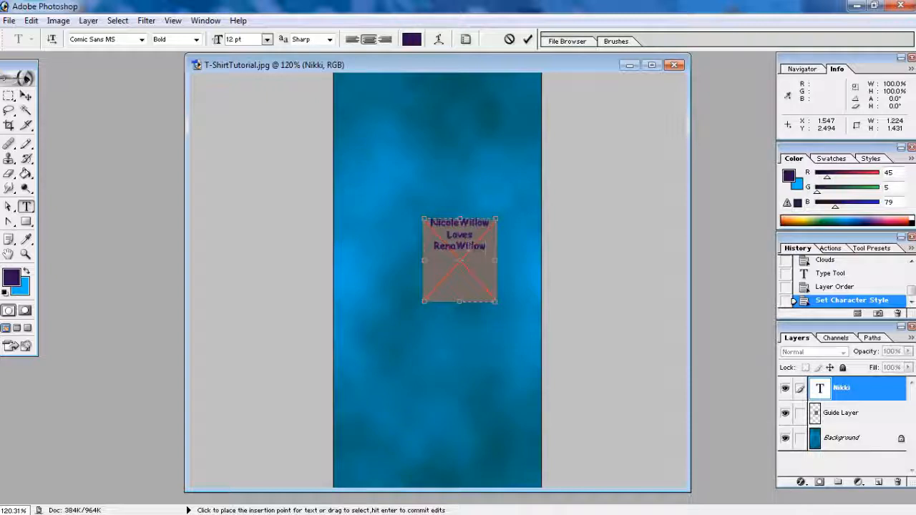
left_click(25, 95)
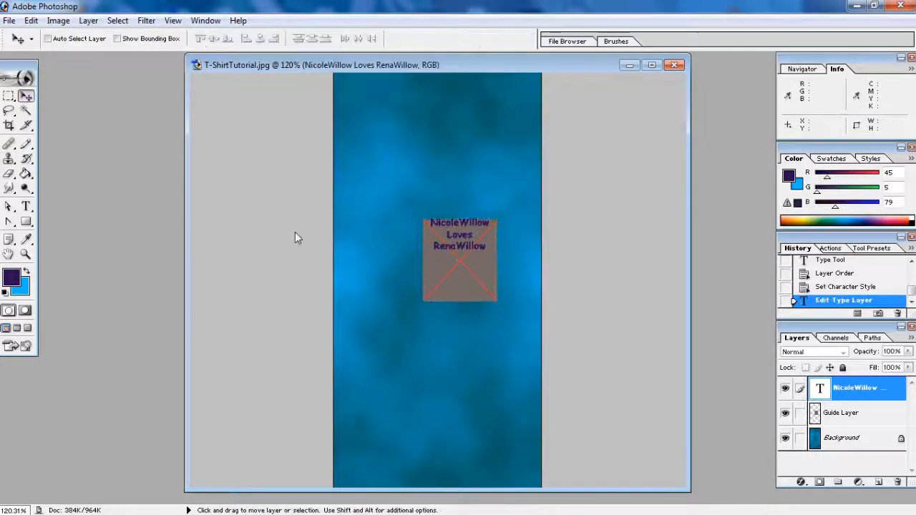
Nudge the text lower, hide the Guide Layer, and rasterize the text layer
left_click_drag(462, 233, 461, 248)
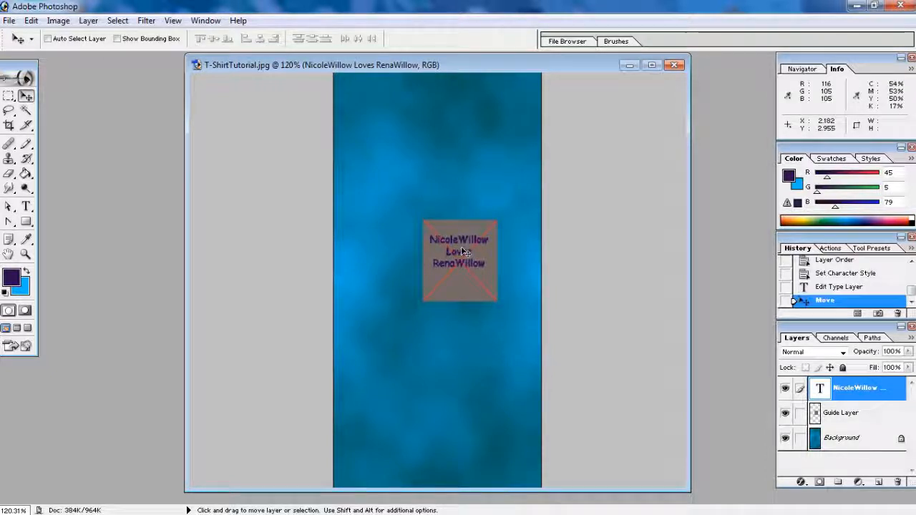
left_click(790, 416)
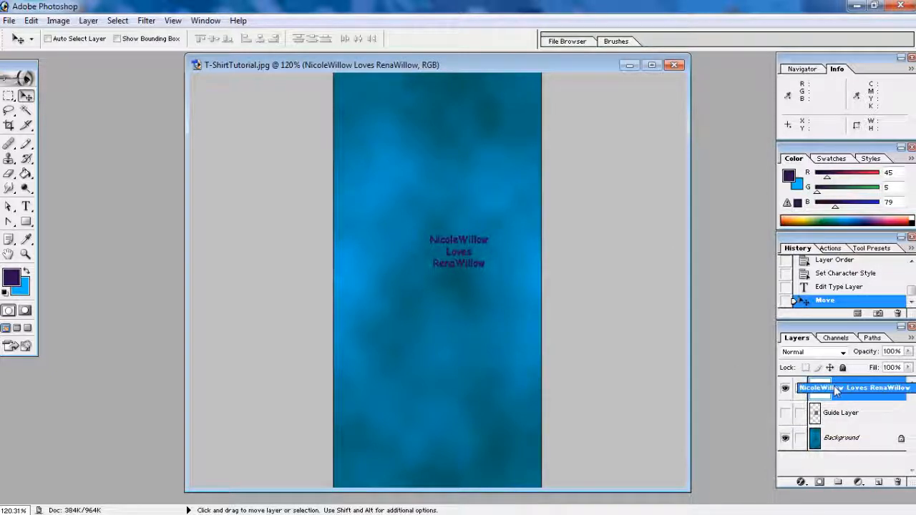
right_click(834, 389)
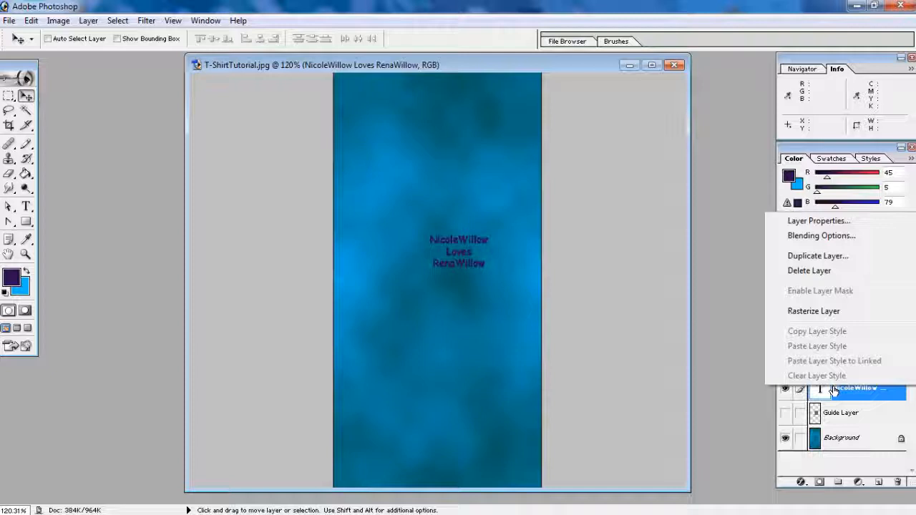
left_click(813, 311)
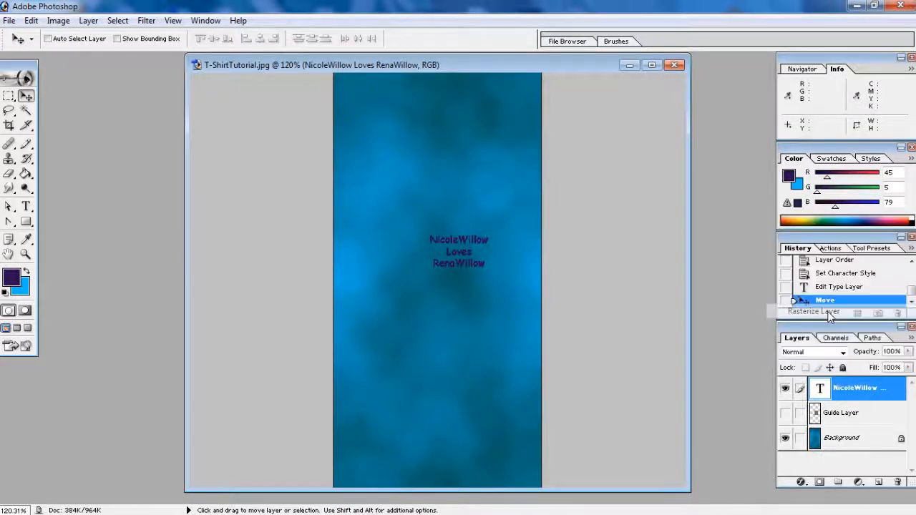
Flatten the image into one Background layer, discarding the hidden guide layer
left_click(911, 338)
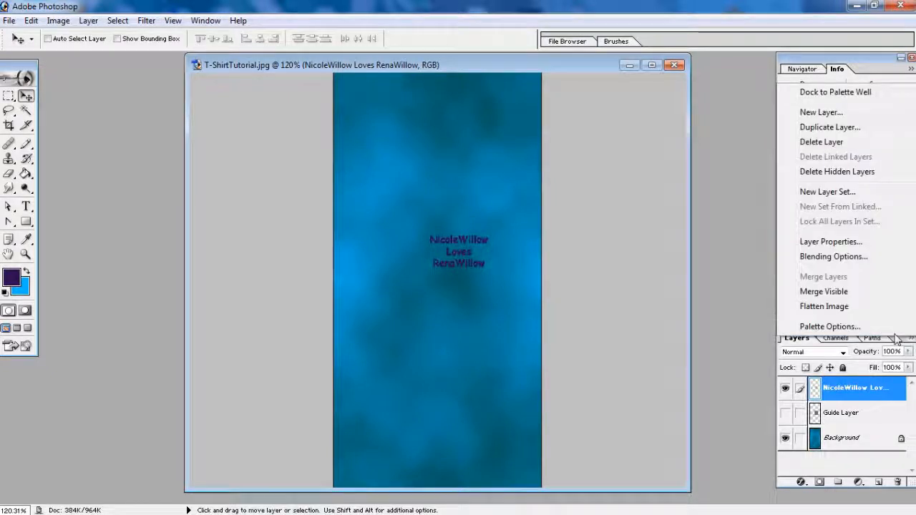
left_click(848, 309)
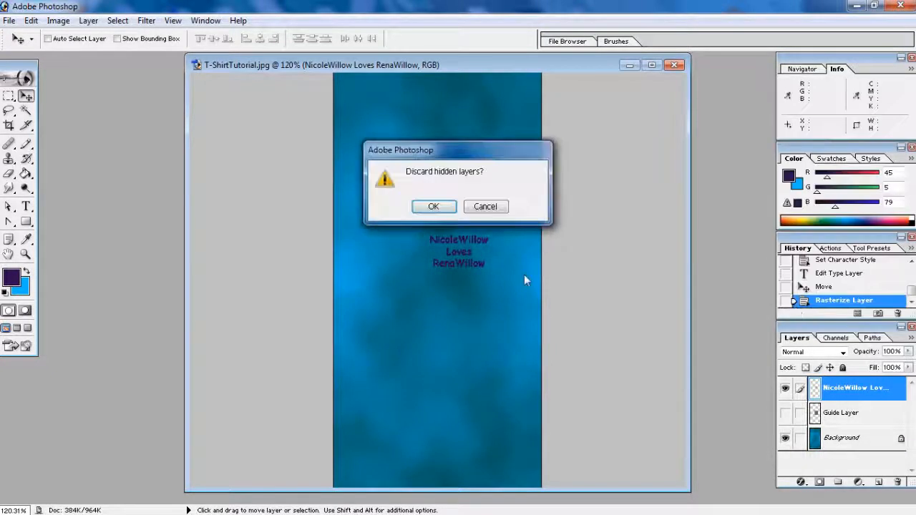
left_click(433, 206)
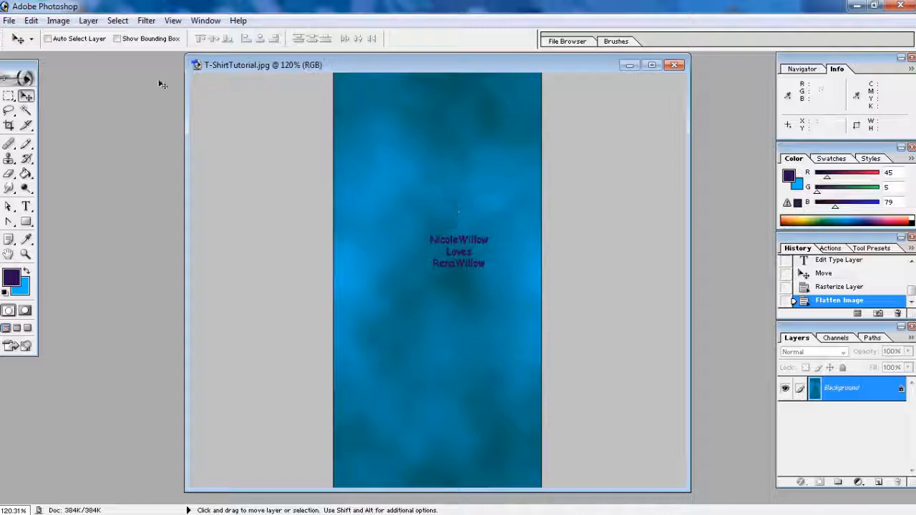
Save T-ShirtTutorial.jpg and bring the IMVU editor to the front
left_click(10, 20)
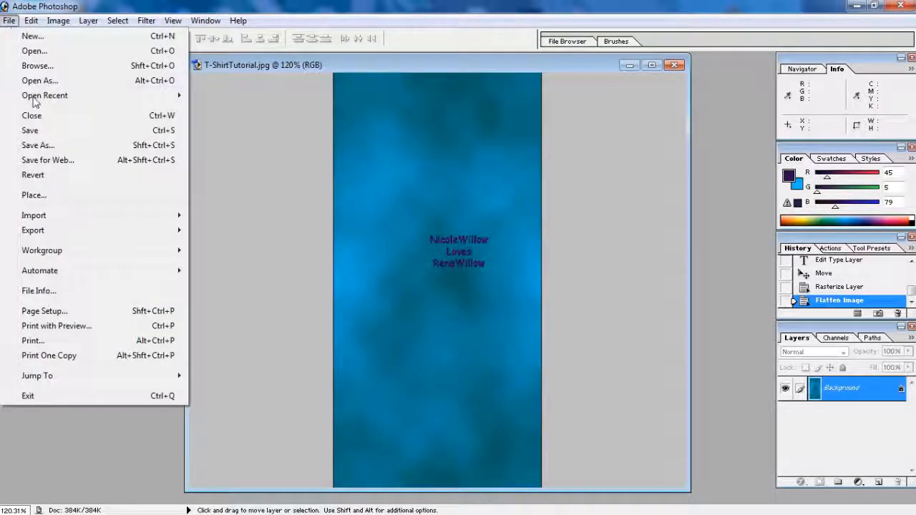
left_click(36, 134)
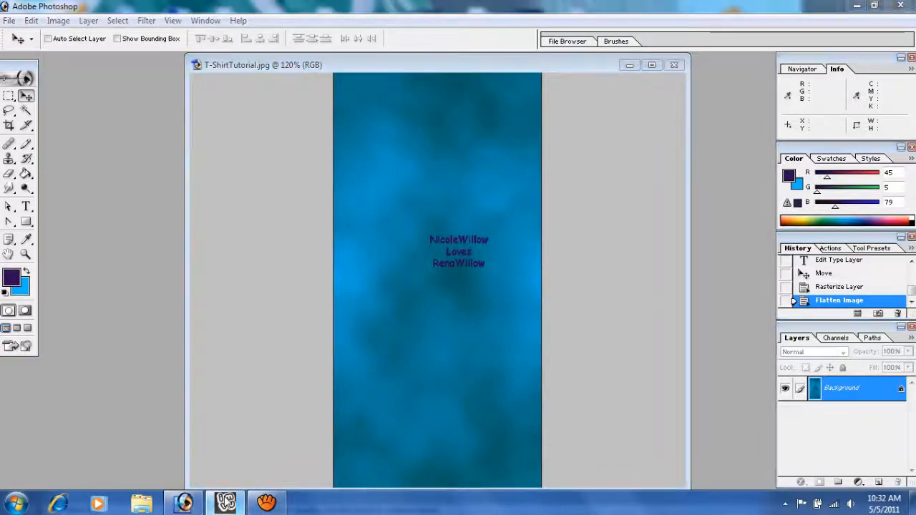
left_click(225, 503)
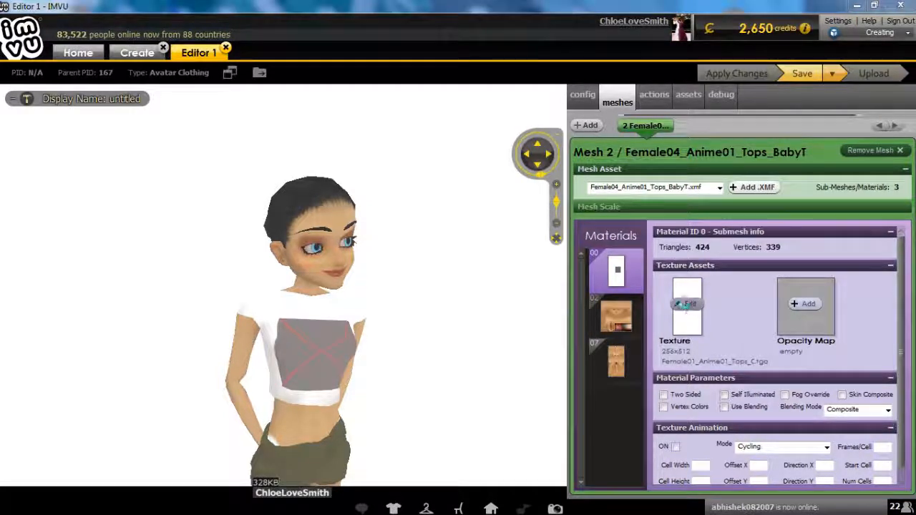
Load the T-ShirtTutorial image as the texture for material 00 of the shirt mesh
left_click(688, 306)
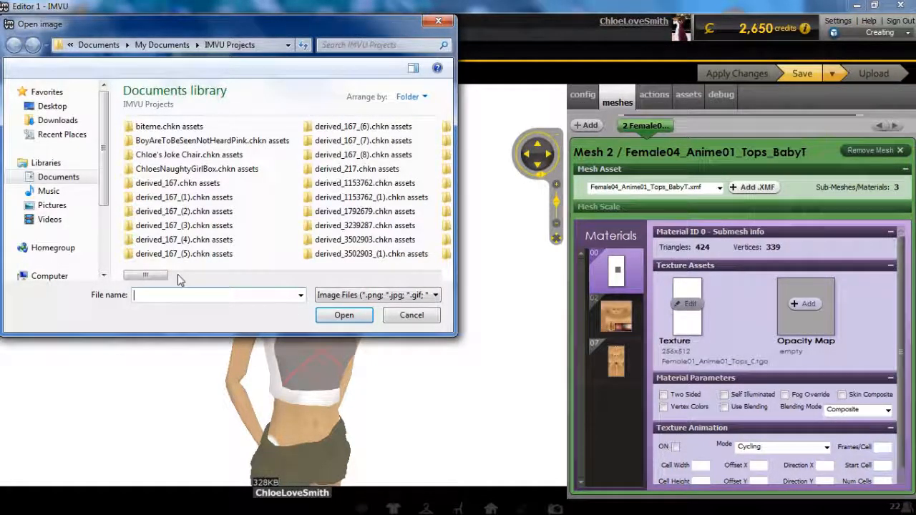
left_click_drag(281, 277, 369, 277)
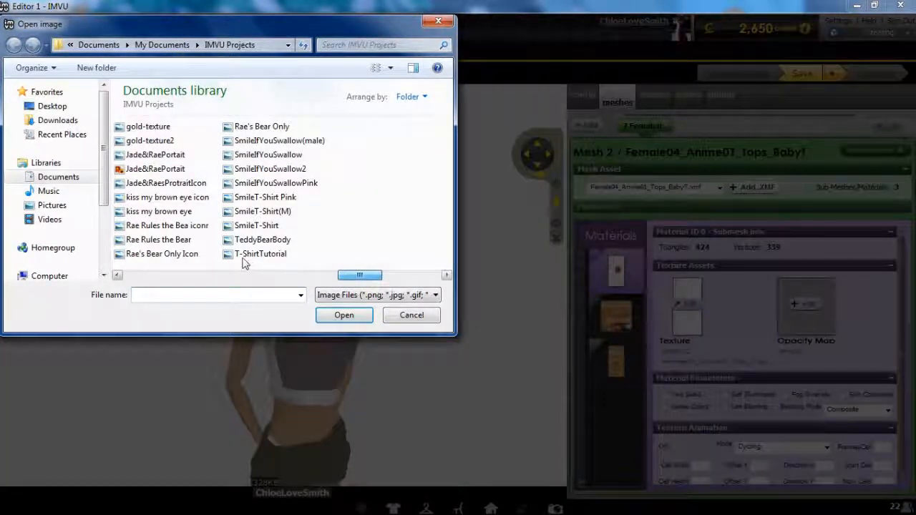
left_click(243, 259)
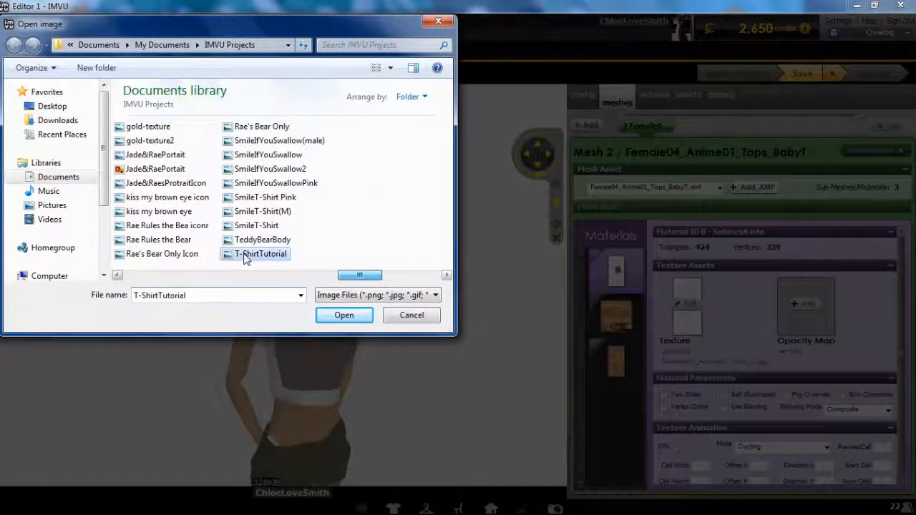
left_click(349, 318)
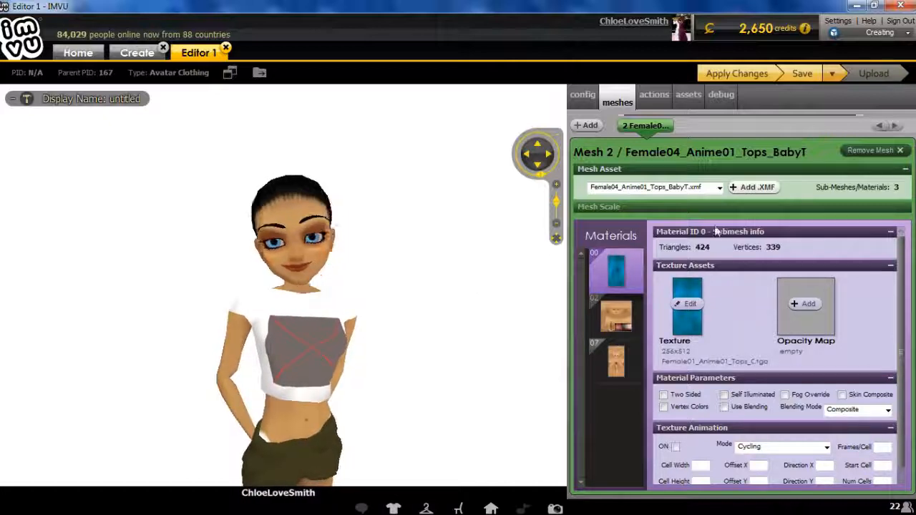
Apply the texture change and orbit around the avatar to inspect the blue shirt
left_click(741, 76)
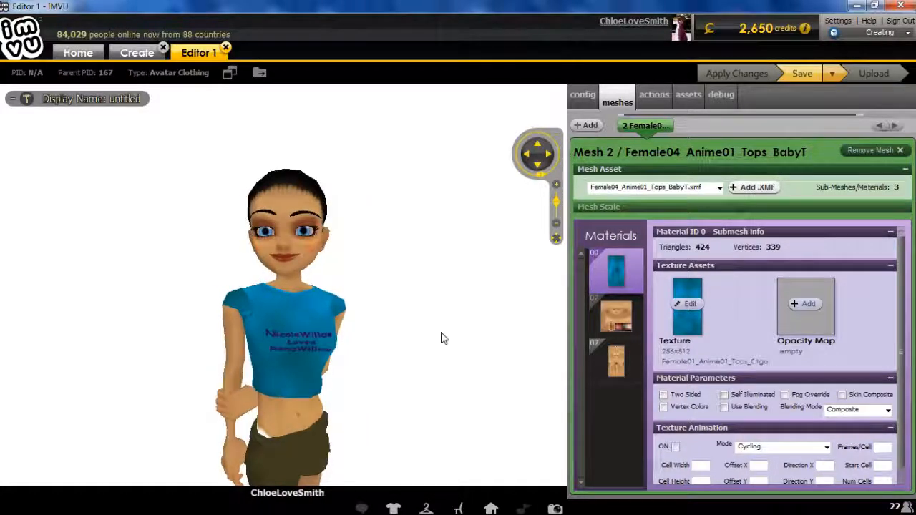
scroll(411, 331, "up", 3)
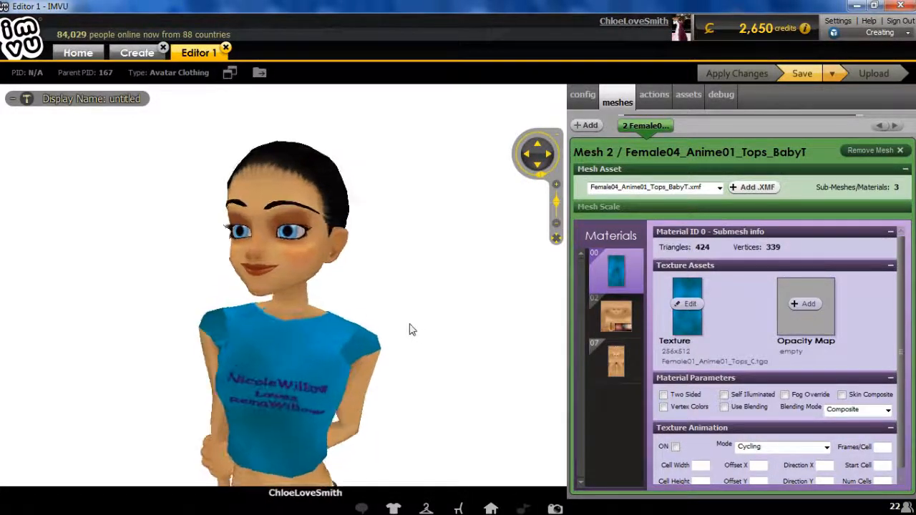
scroll(388, 332, "down", 3)
left_click_drag(351, 337, 159, 321)
left_click_drag(262, 356, 436, 327)
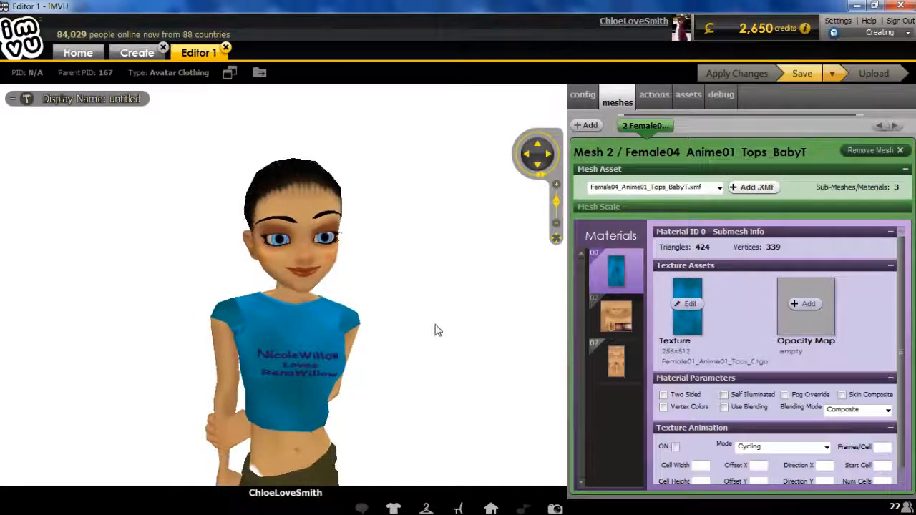
Save the IMVU shirt project under the new name T-ShirtTutorial
left_click(832, 81)
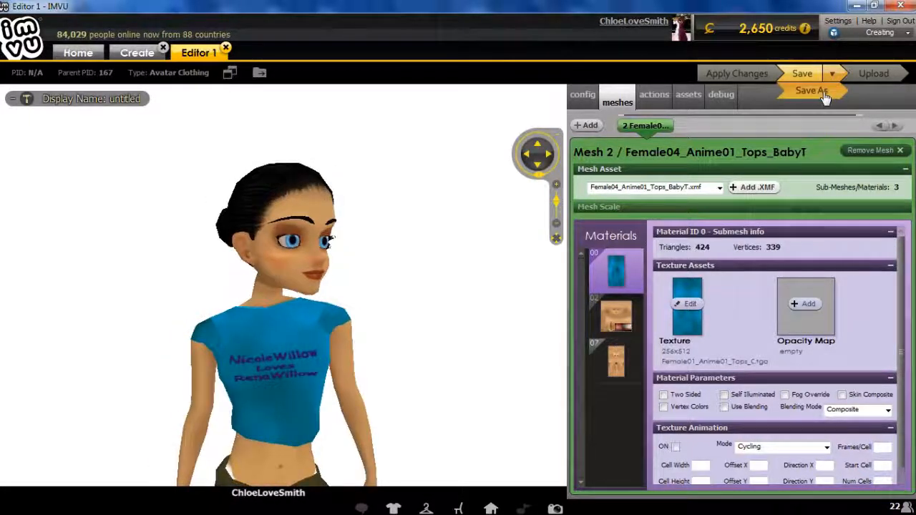
left_click(821, 91)
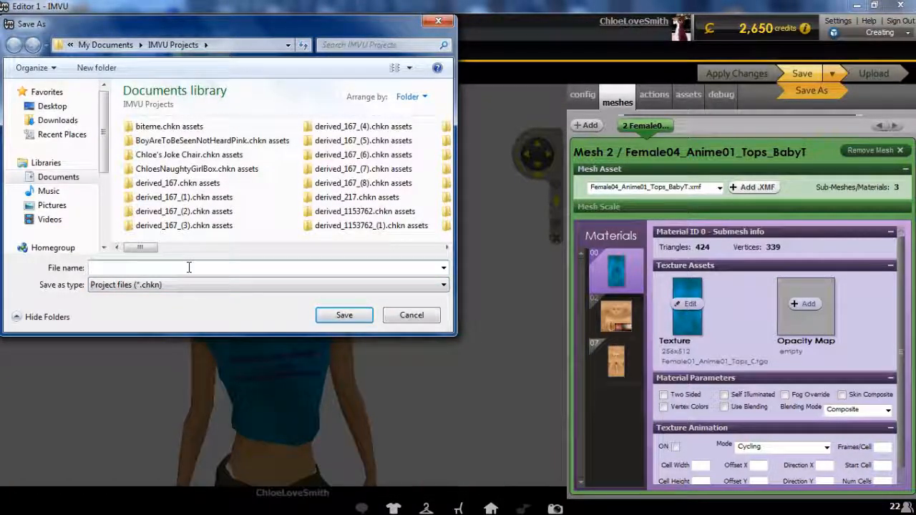
type("T-")
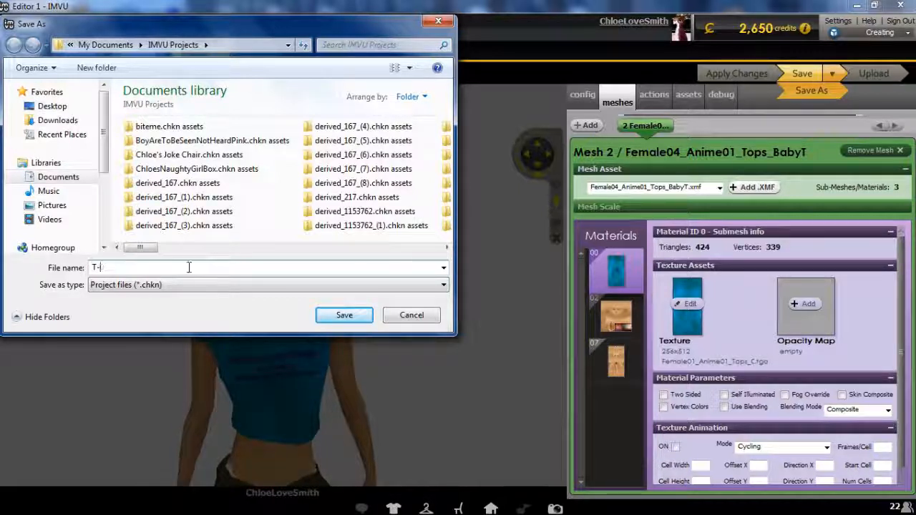
type("0Shirt")
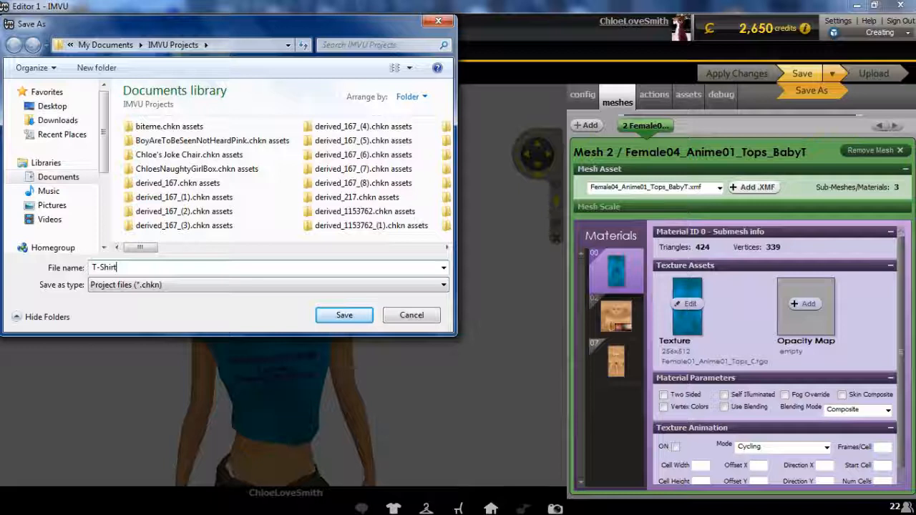
type("Tuto")
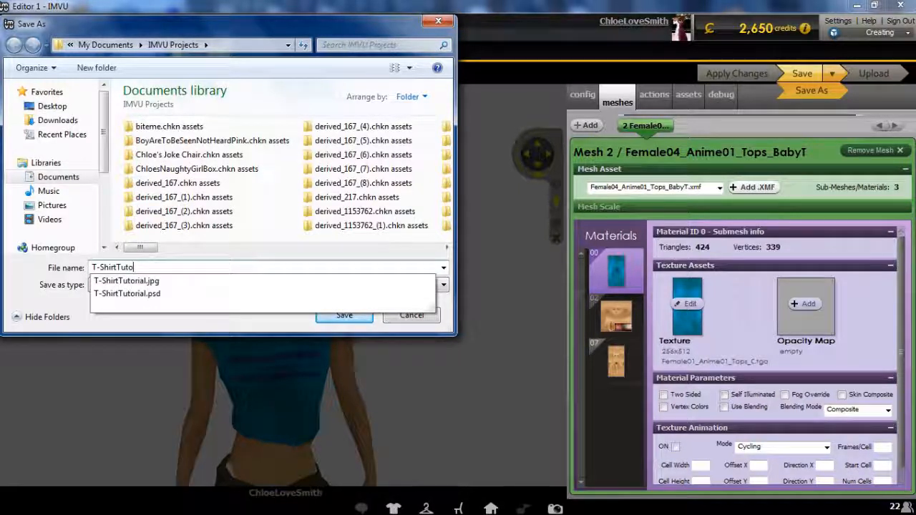
type("rial")
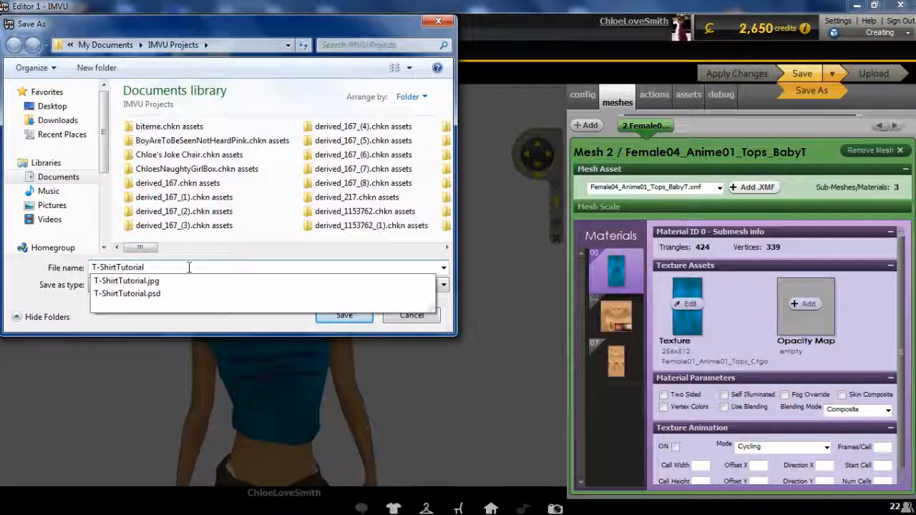
key("Return")
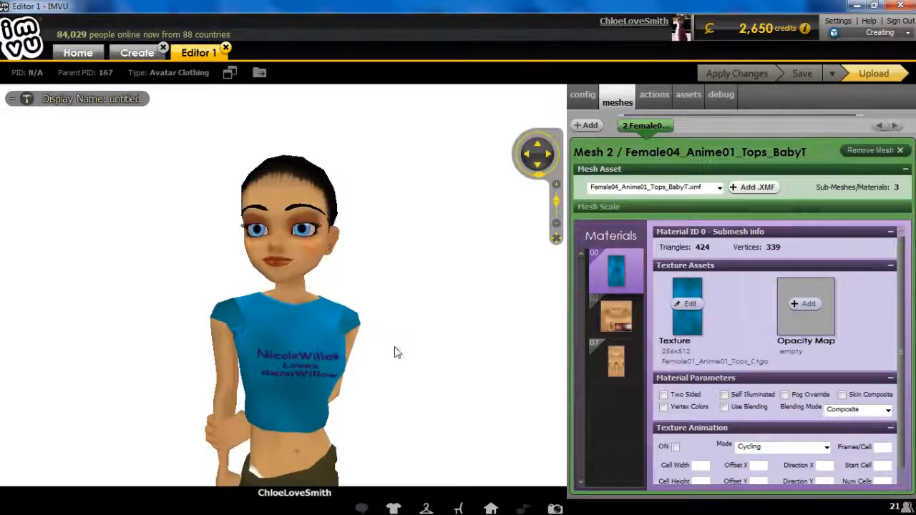
Zoom and pan the avatar view onto the shirt, then return to Photoshop
scroll(388, 349, "up", 3)
left_click_drag(388, 343, 386, 322)
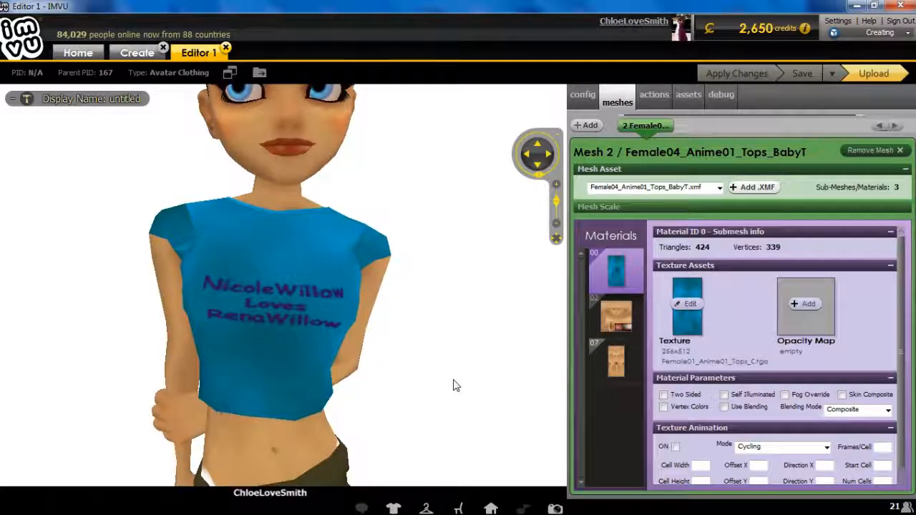
mouse_move(226, 503)
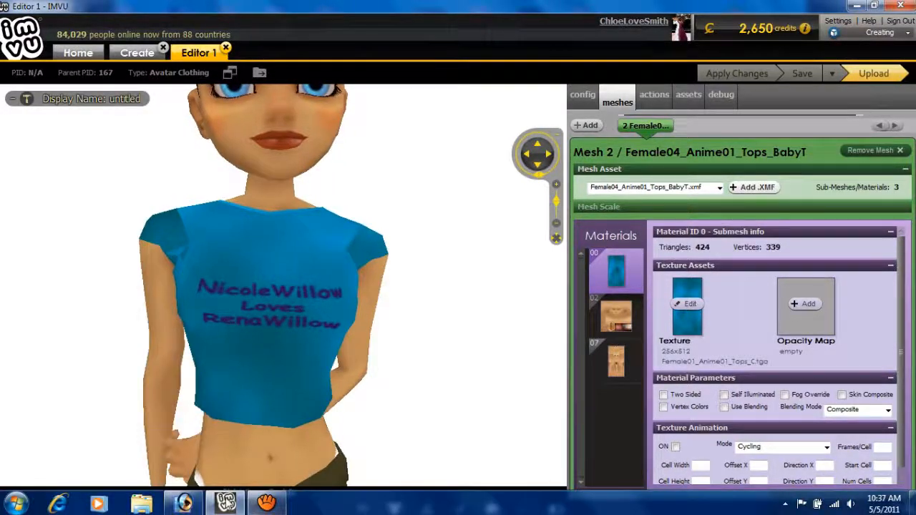
left_click(184, 504)
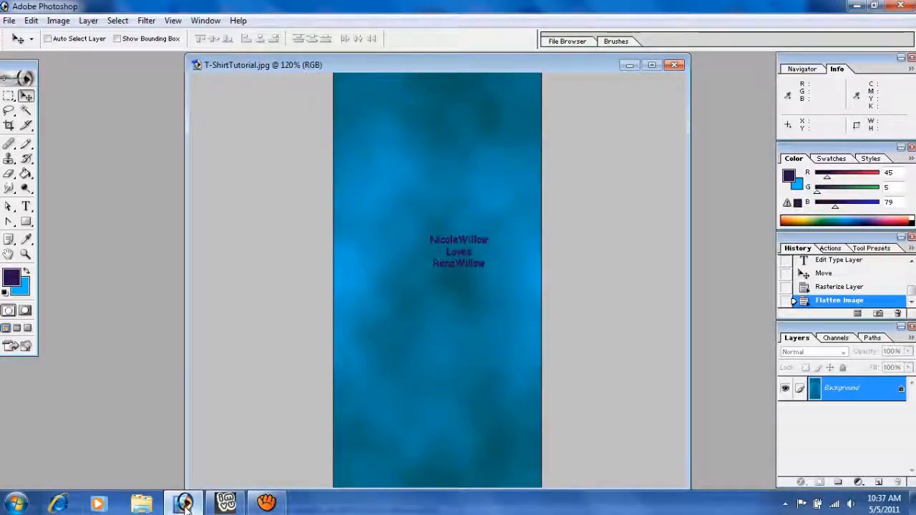
Close T-ShirtTutorial.jpg and create a new 1366×768 blank document
left_click(674, 65)
left_click(10, 21)
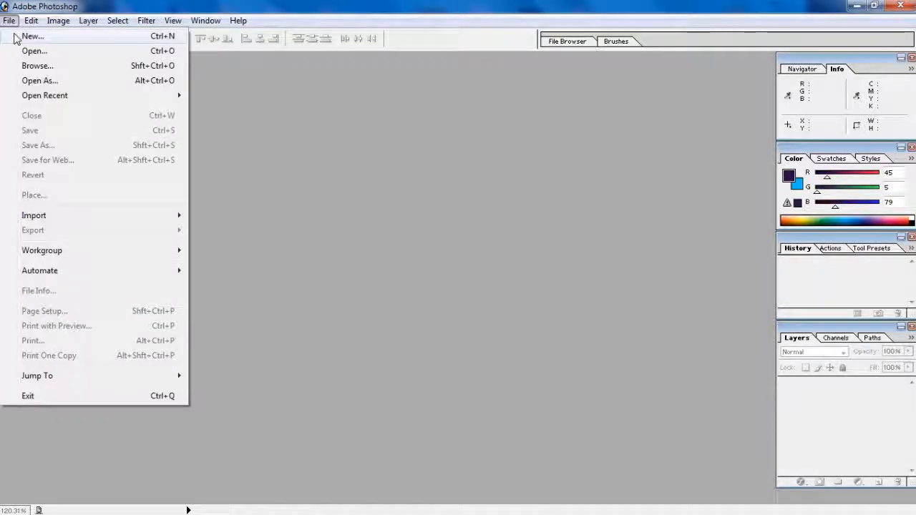
left_click(22, 36)
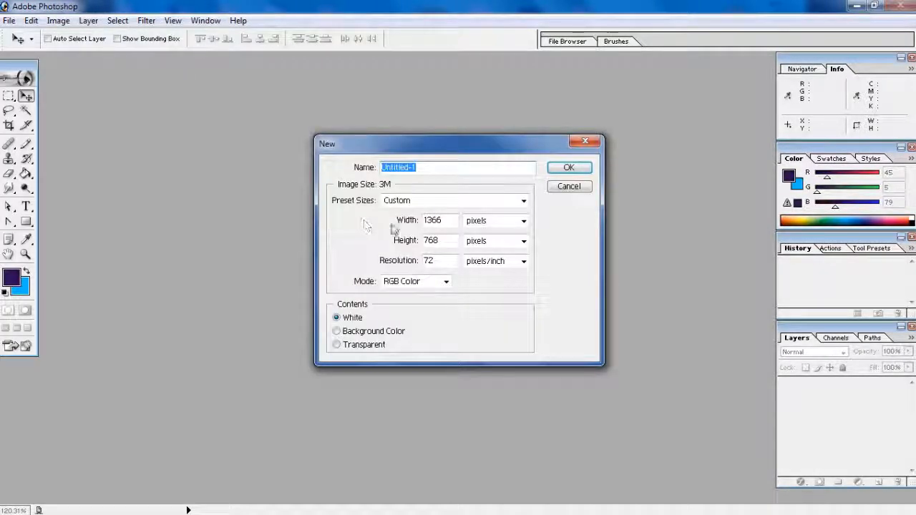
left_click(569, 169)
left_click_drag(428, 65, 509, 88)
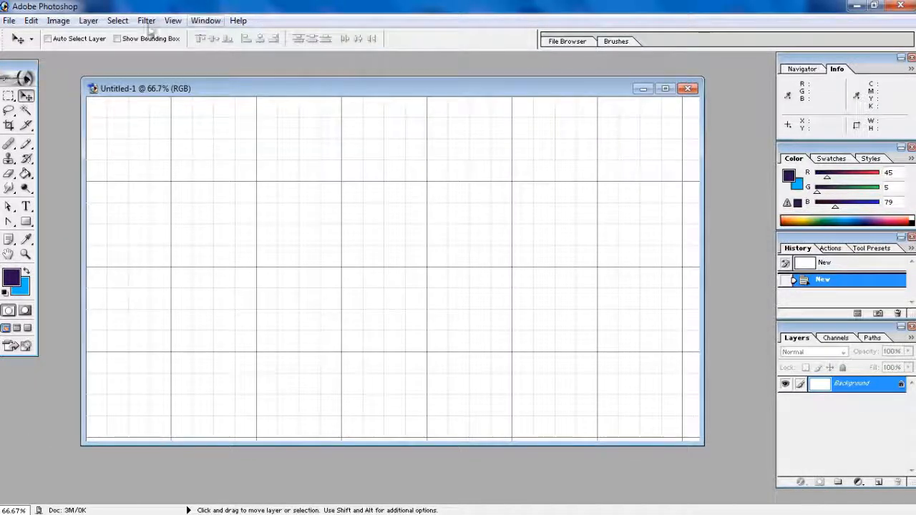
Hide the grid and paste the IMVU screenshot into the new document as Layer 1
left_click(172, 21)
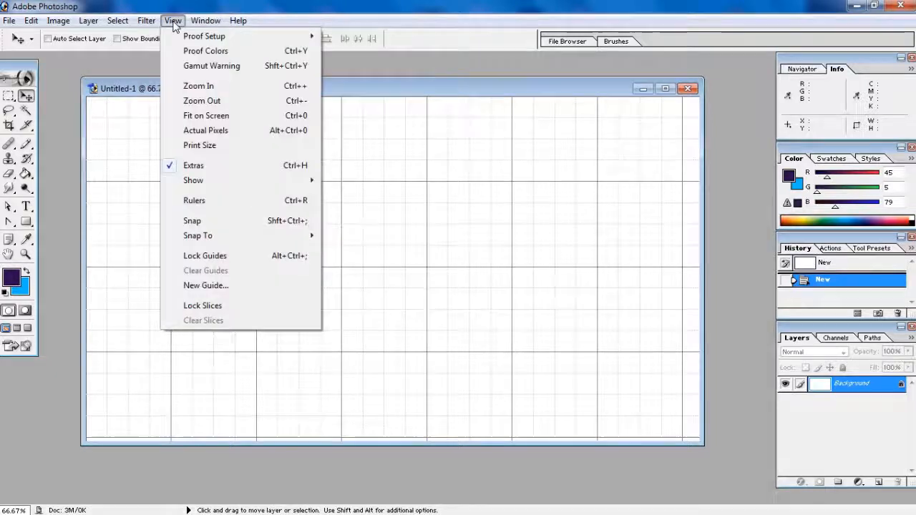
left_click(194, 166)
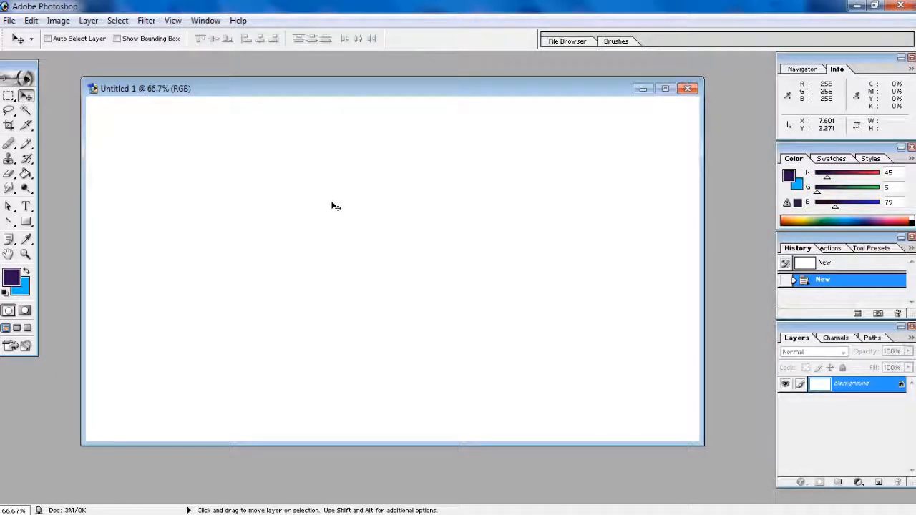
key("ctrl+v")
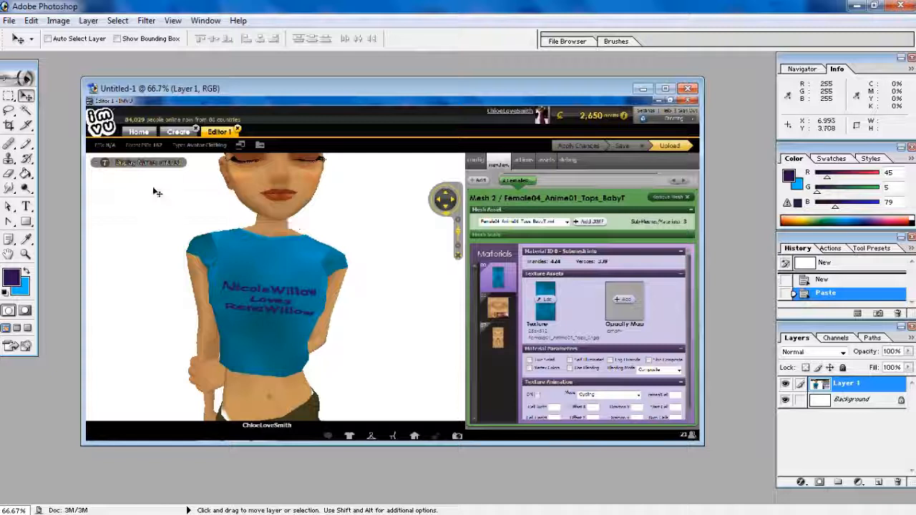
Crop the pasted screenshot to a frame around the avatar's blue shirt and torso
left_click(9, 125)
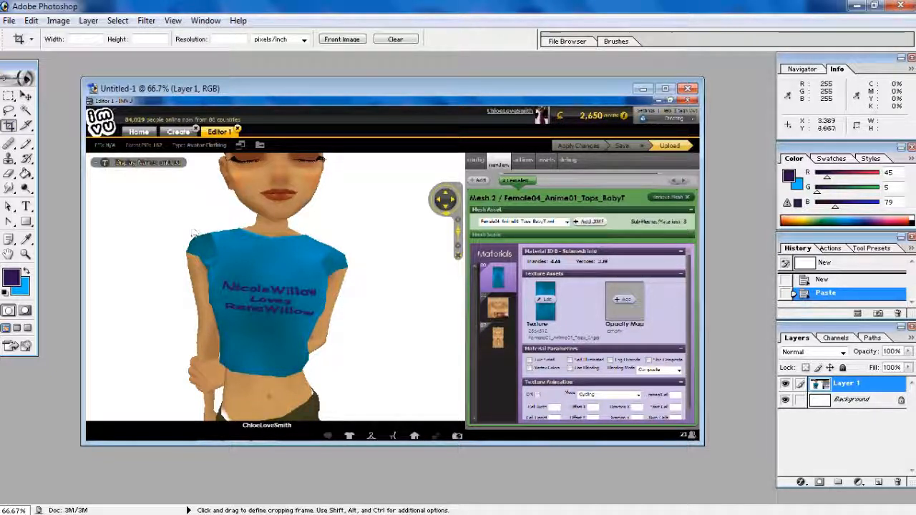
left_click_drag(151, 209, 371, 385)
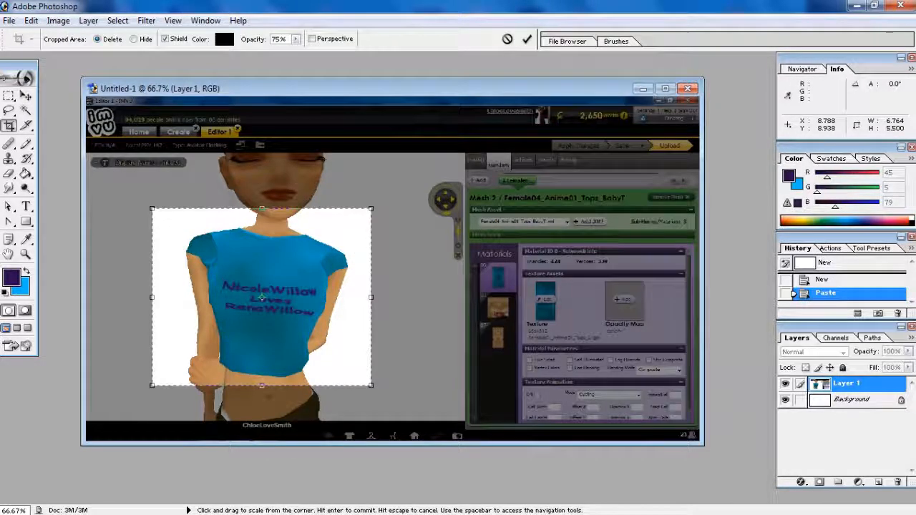
left_click(26, 95)
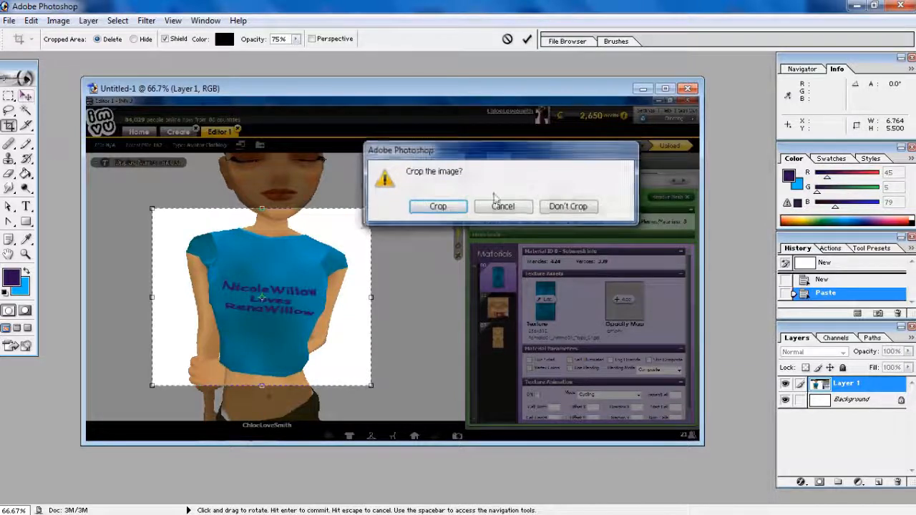
left_click(438, 207)
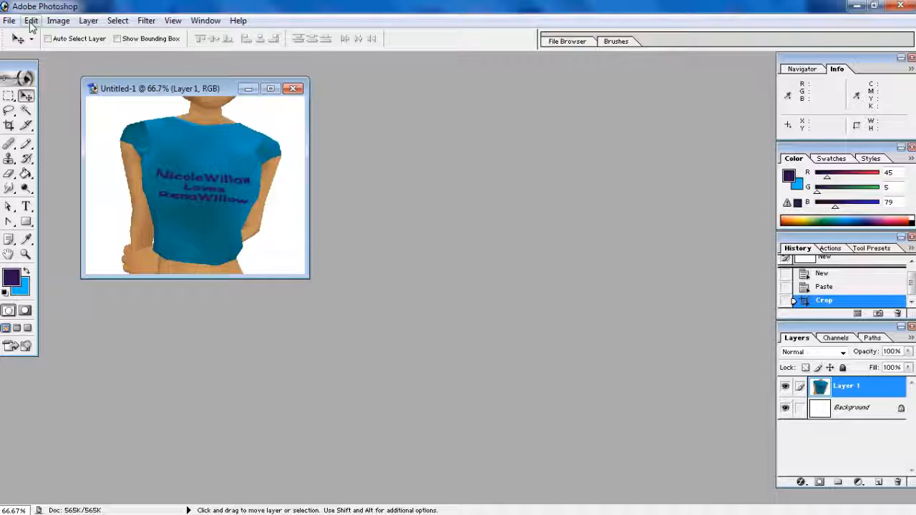
left_click(58, 20)
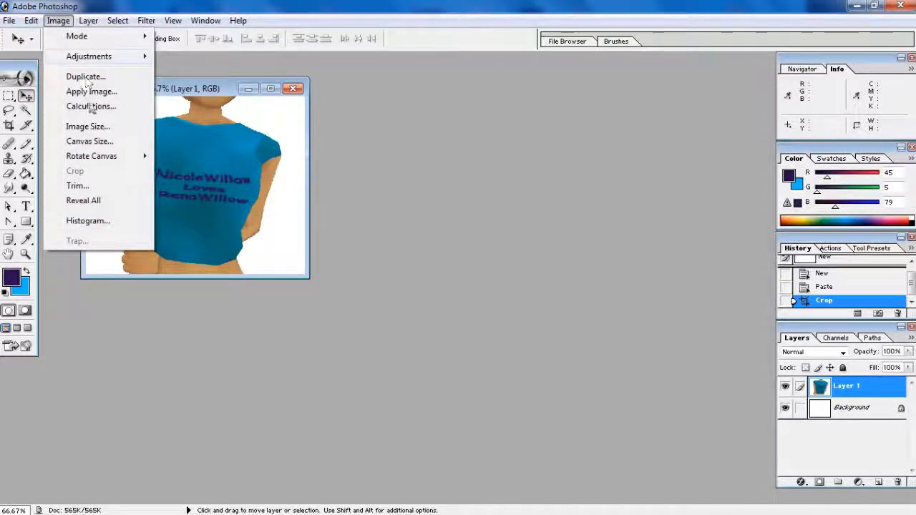
Resize the image to 100 pixels wide with Constrain Proportions on, giving 100×81
left_click(88, 127)
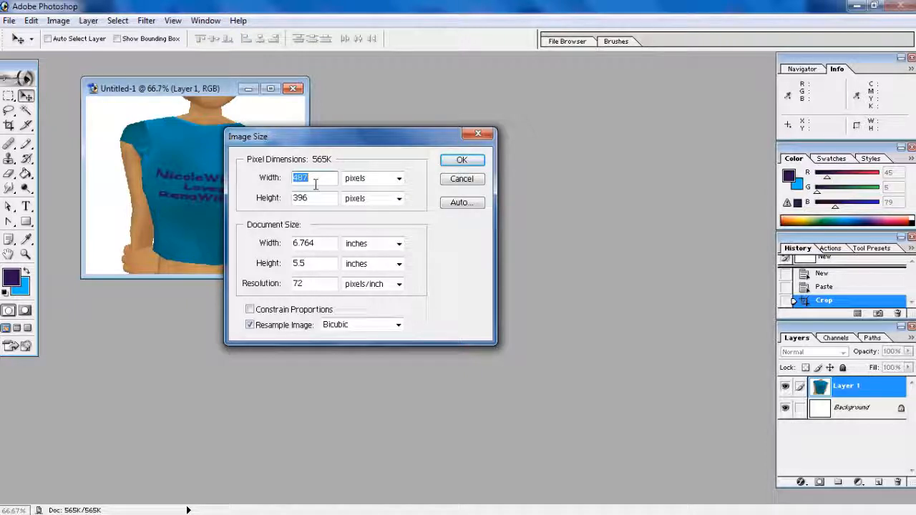
type("100")
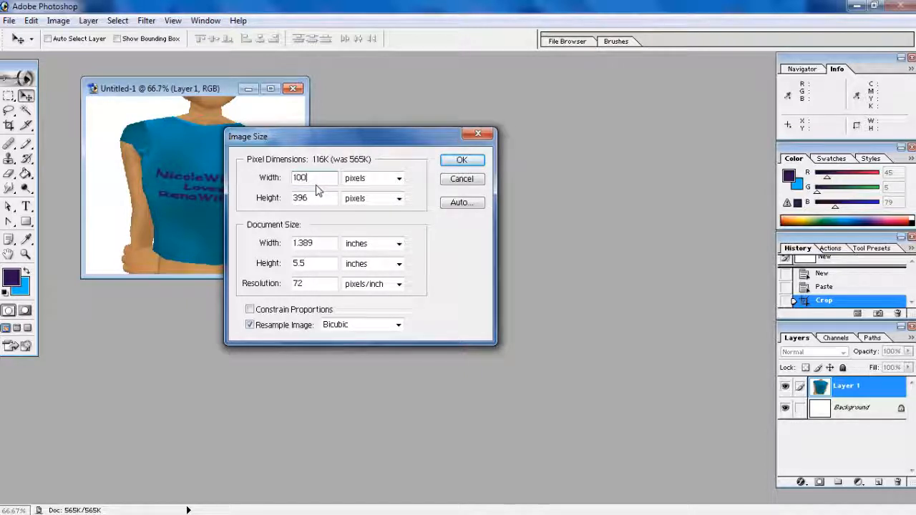
left_click(250, 309)
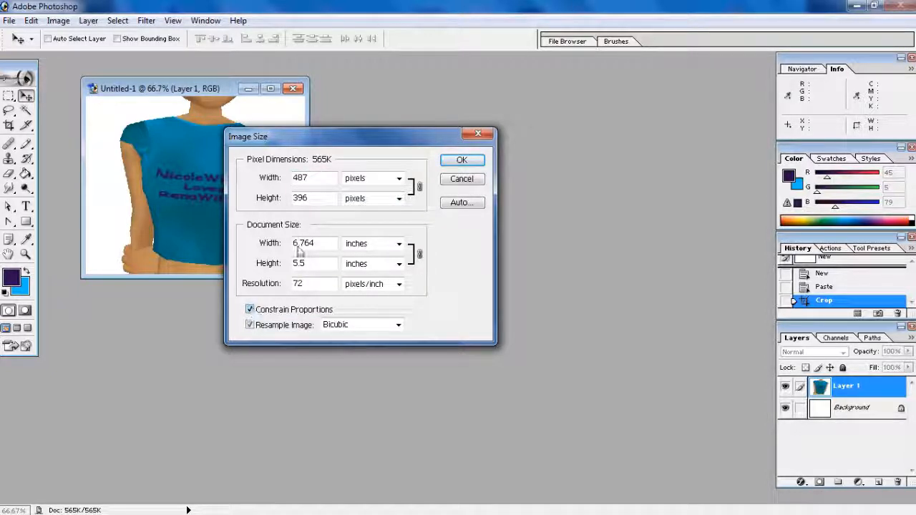
left_click_drag(320, 180, 280, 182)
type("100")
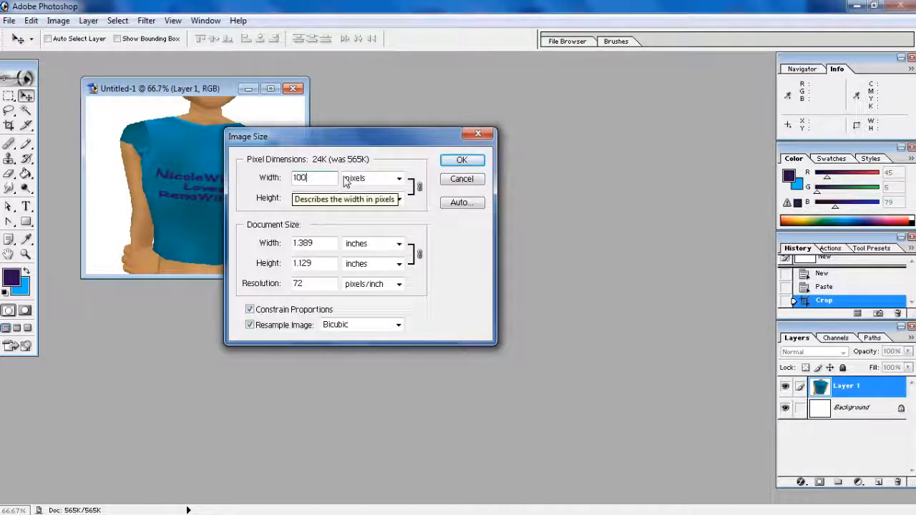
left_click(461, 160)
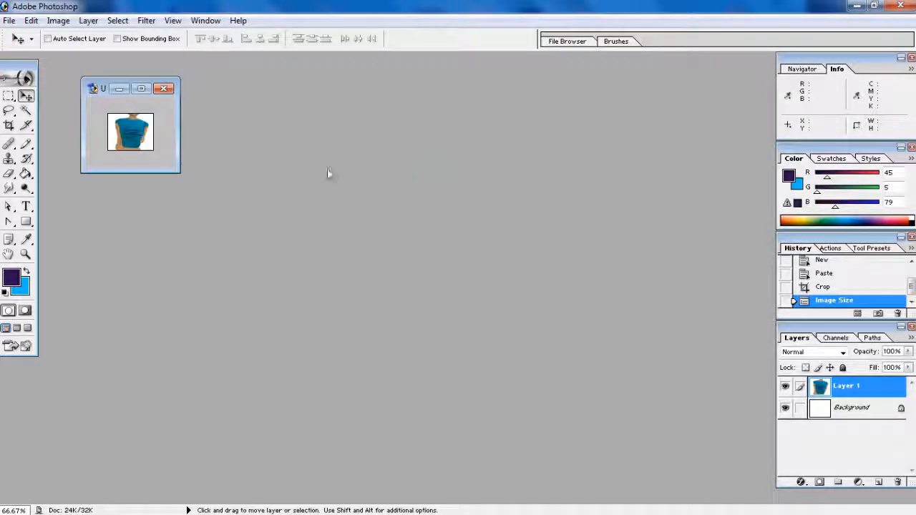
left_click(147, 22)
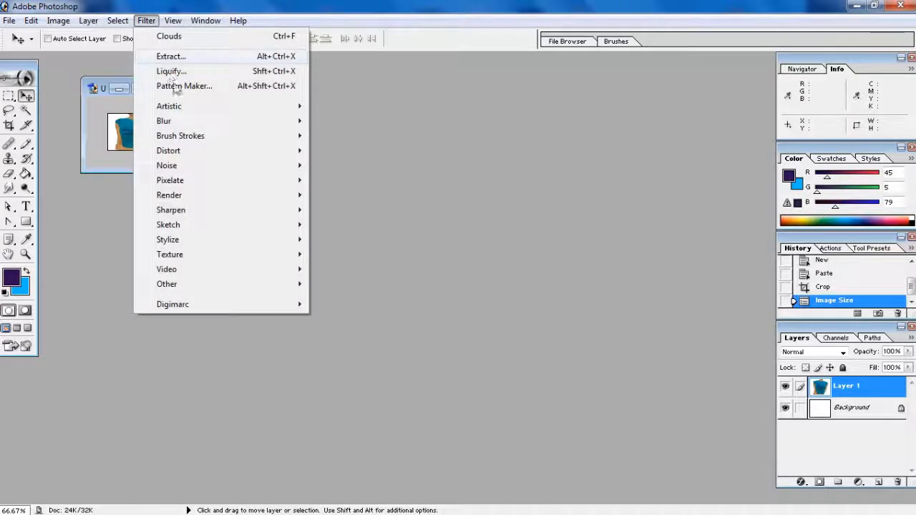
Fit the image on screen and enter an 80-pixel canvas height in Canvas Size
mouse_move(179, 26)
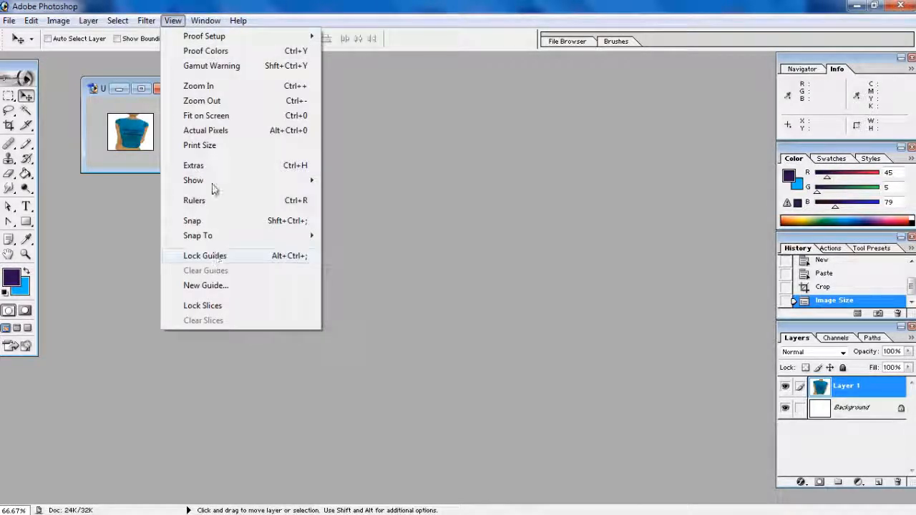
left_click(209, 116)
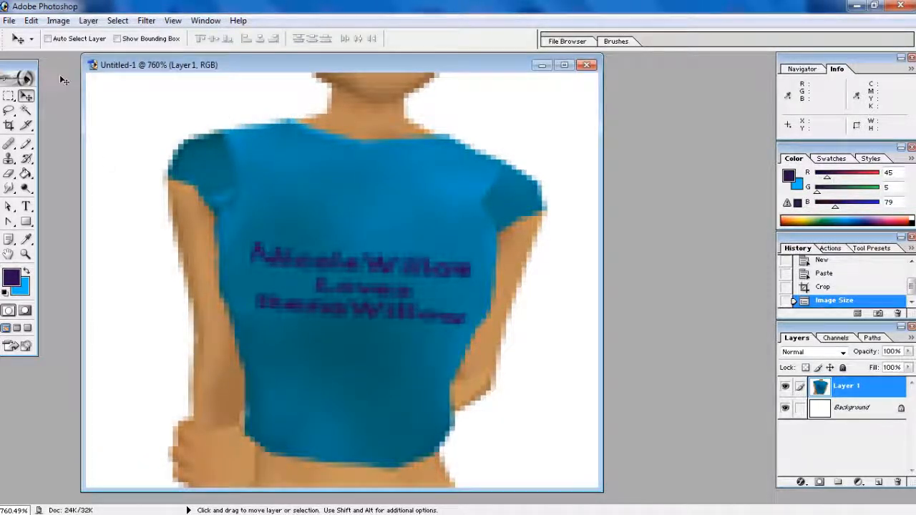
left_click(56, 21)
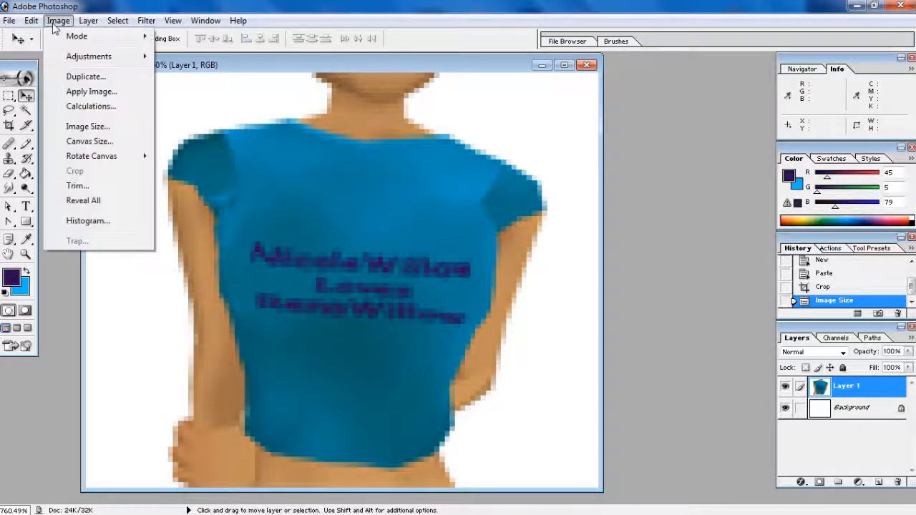
left_click(85, 139)
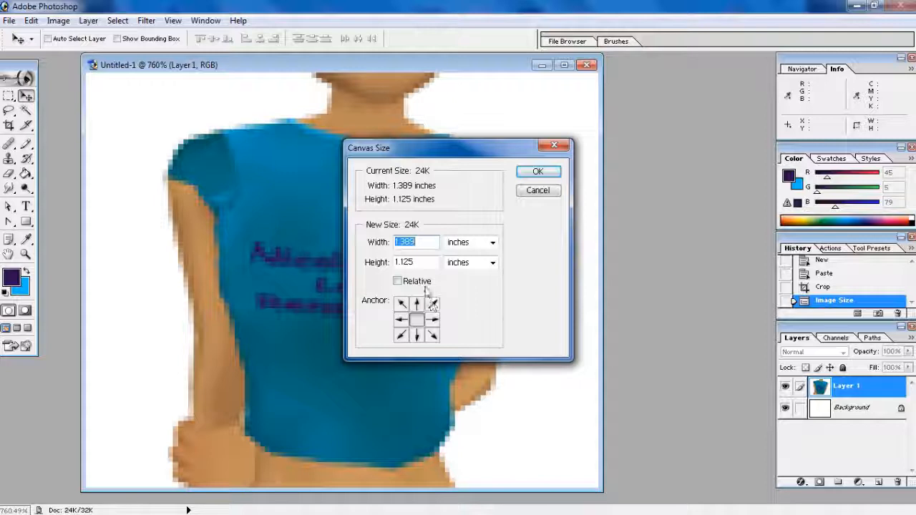
left_click(463, 265)
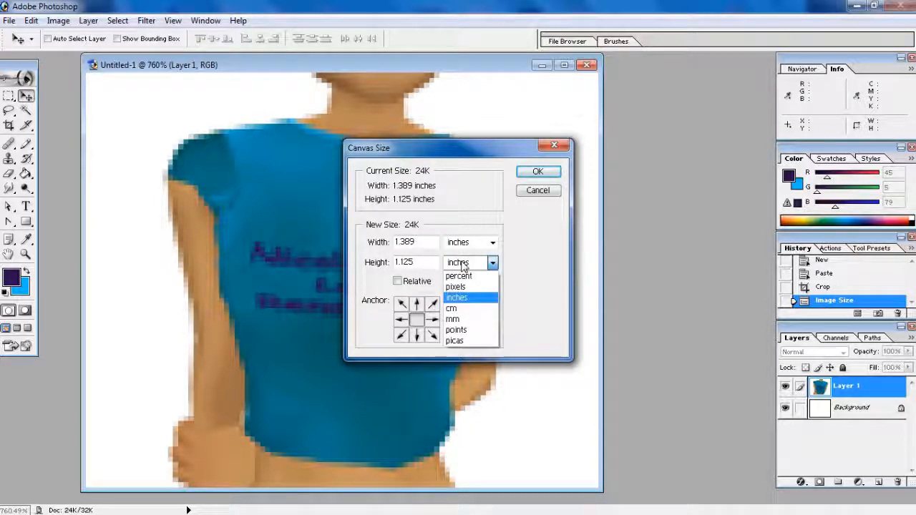
left_click(455, 286)
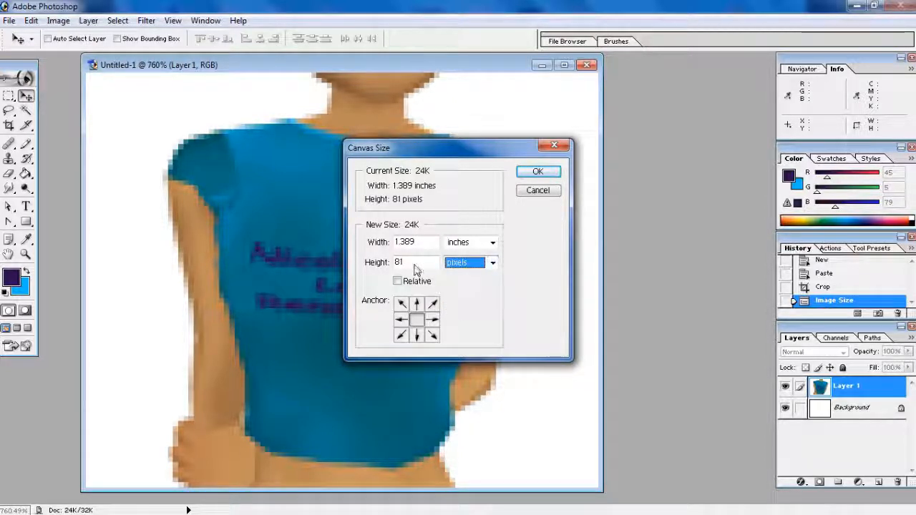
left_click_drag(413, 265, 367, 265)
type("80")
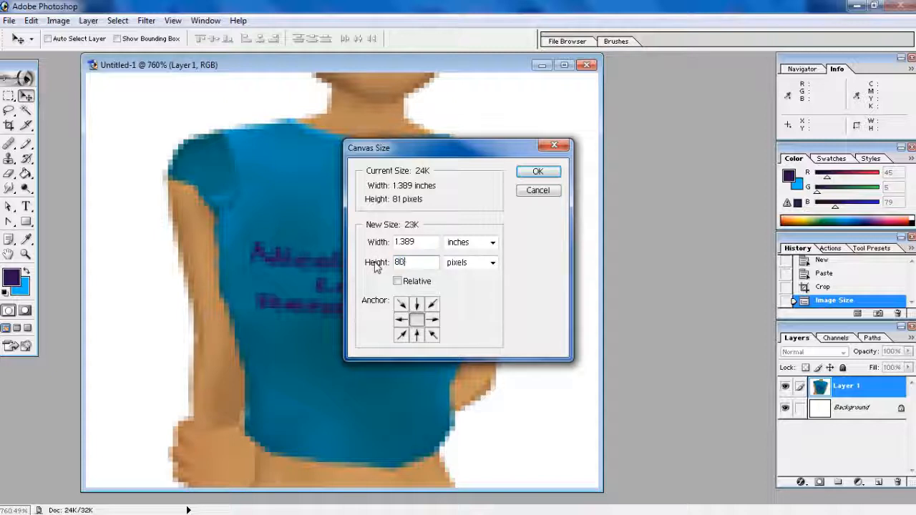
left_click(535, 173)
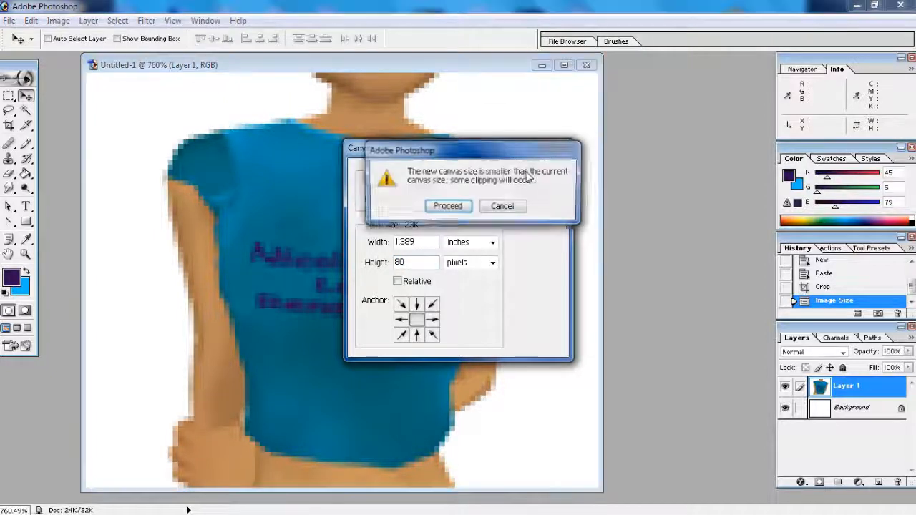
Apply the 80-pixel canvas height and check the Save As file formats
left_click(446, 206)
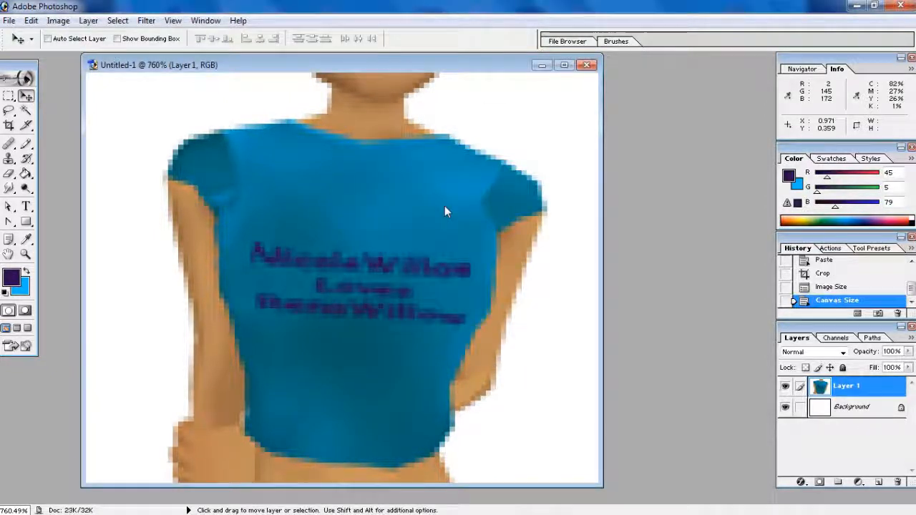
left_click(10, 20)
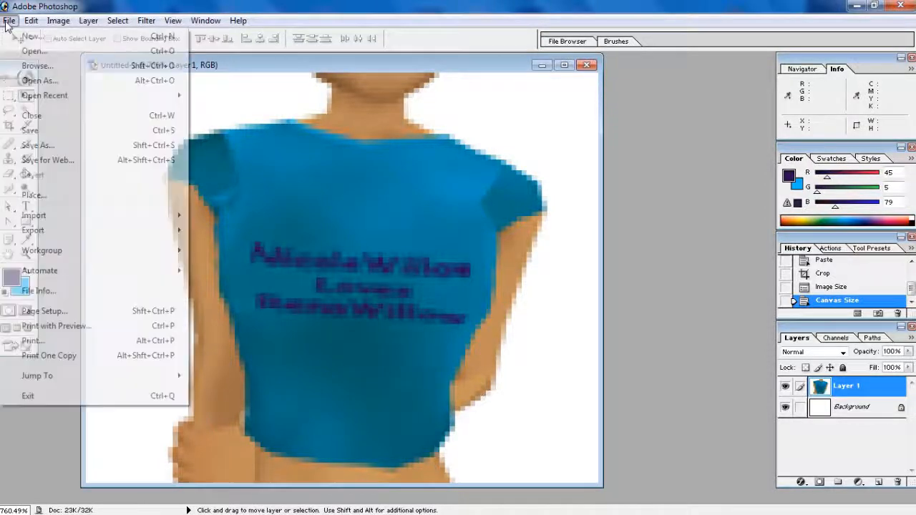
left_click(38, 145)
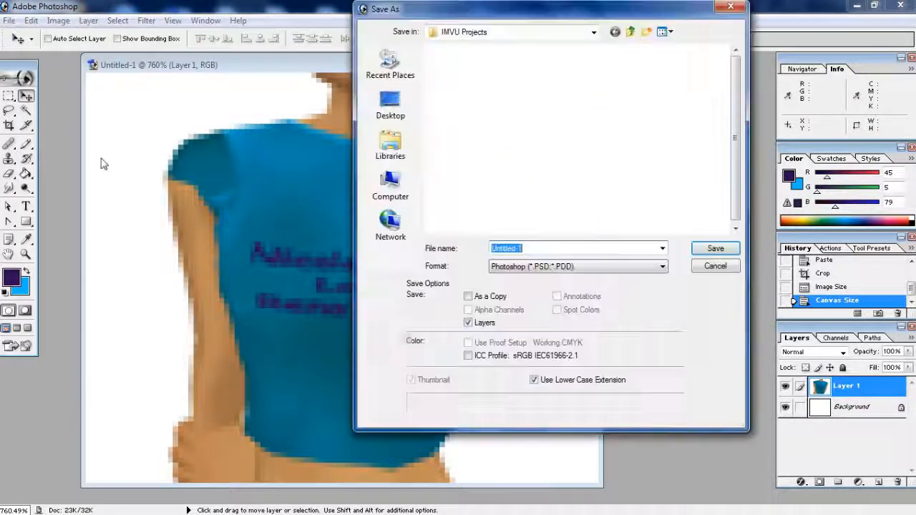
left_click(570, 266)
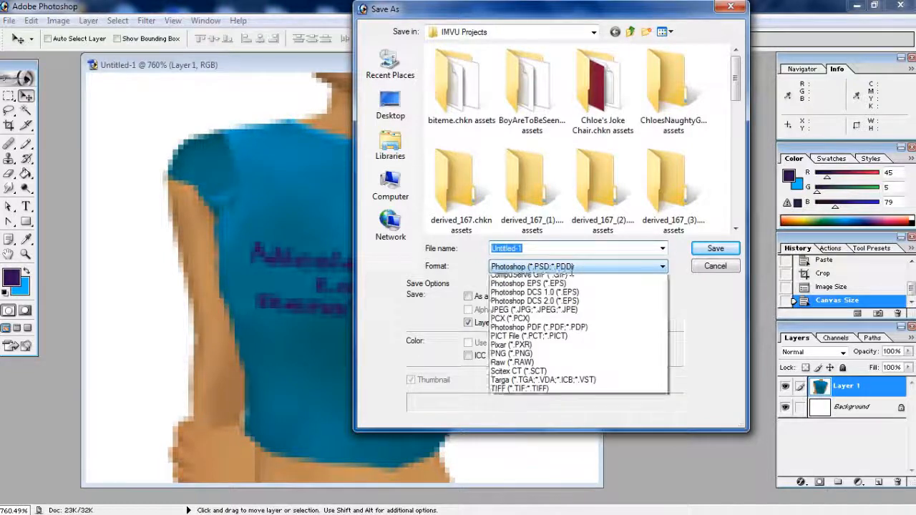
Cancel Save As and flatten the image into a single Background layer
left_click(713, 268)
left_click(713, 268)
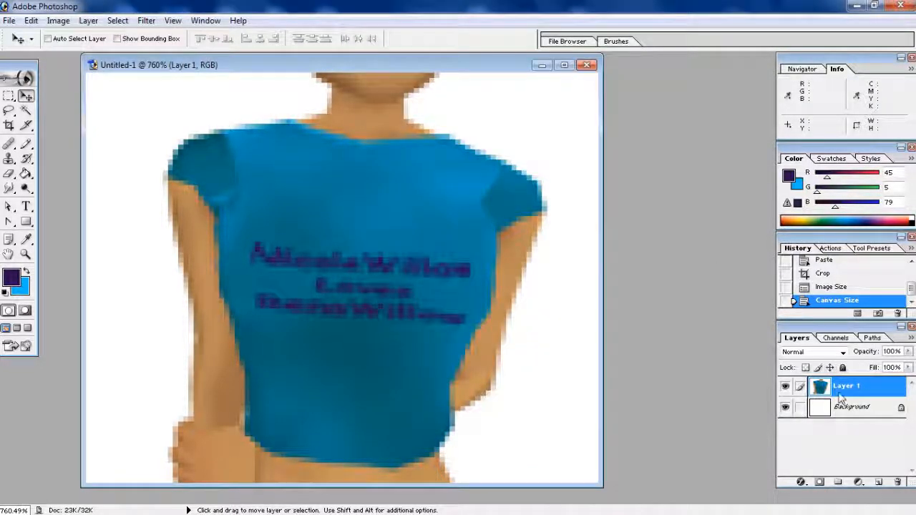
left_click(911, 337)
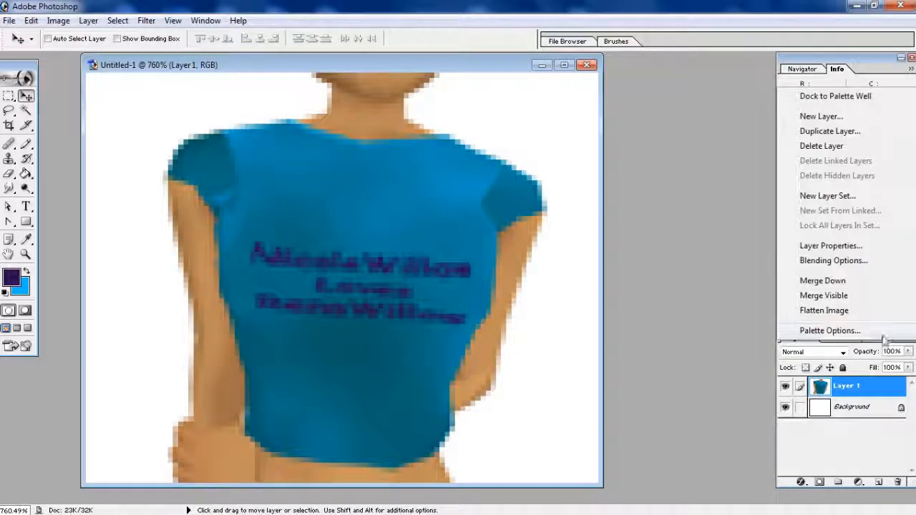
left_click(825, 310)
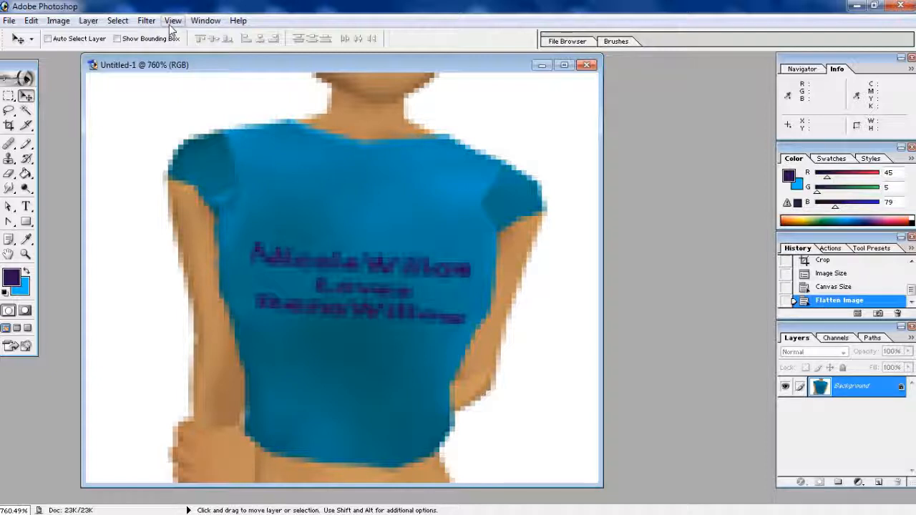
Save the shirt thumbnail as maximum-quality JPEG T-ShirtTutorialIcon.jpg in IMVU Projects
left_click(10, 22)
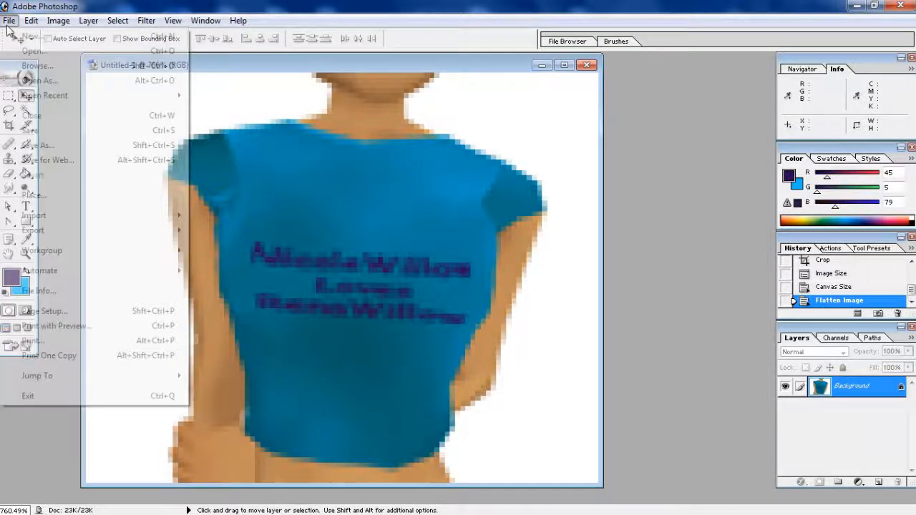
left_click(29, 146)
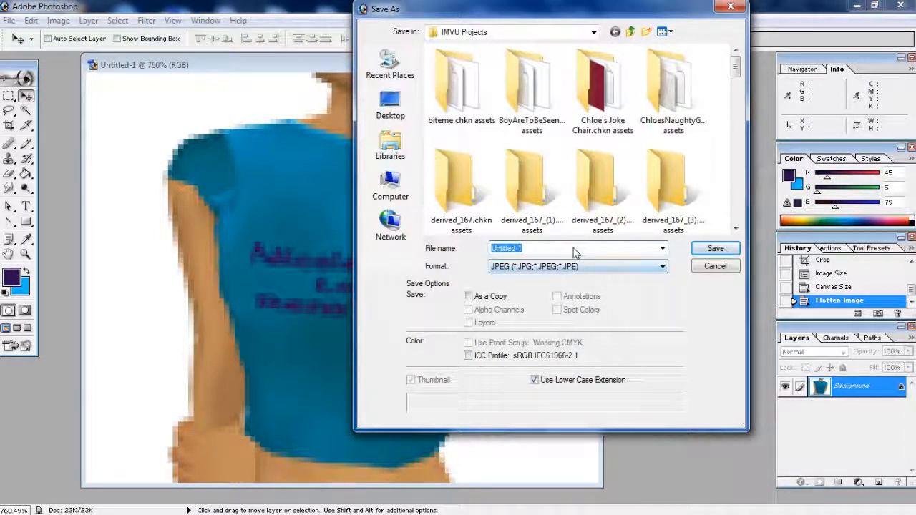
type("T-Shirt")
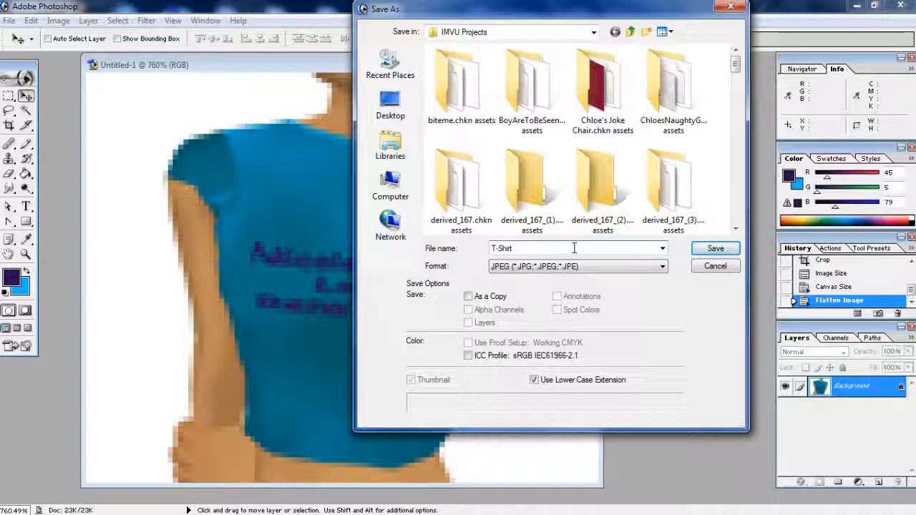
type("Tutorial")
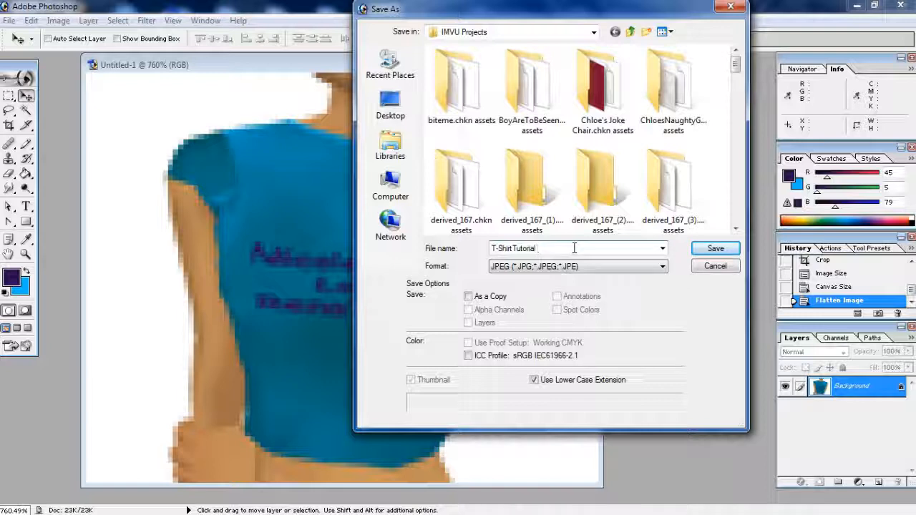
key("BackSpace")
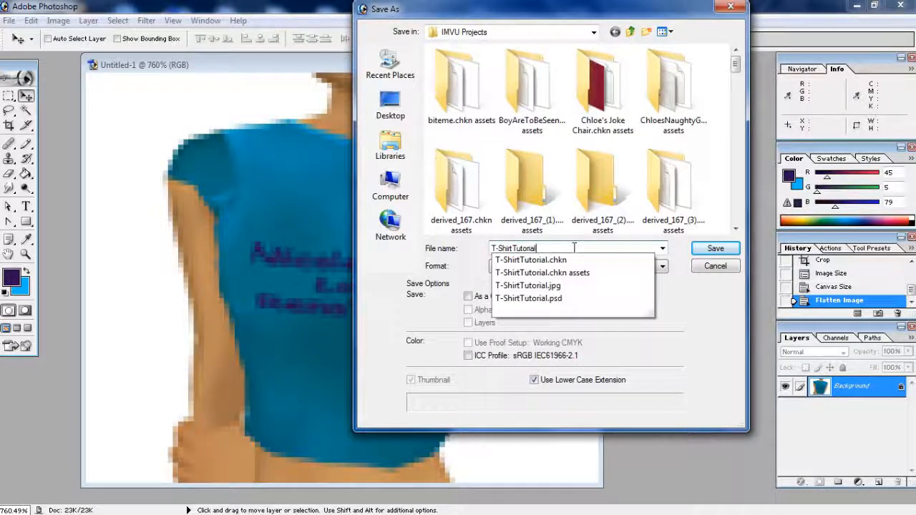
type("Icon")
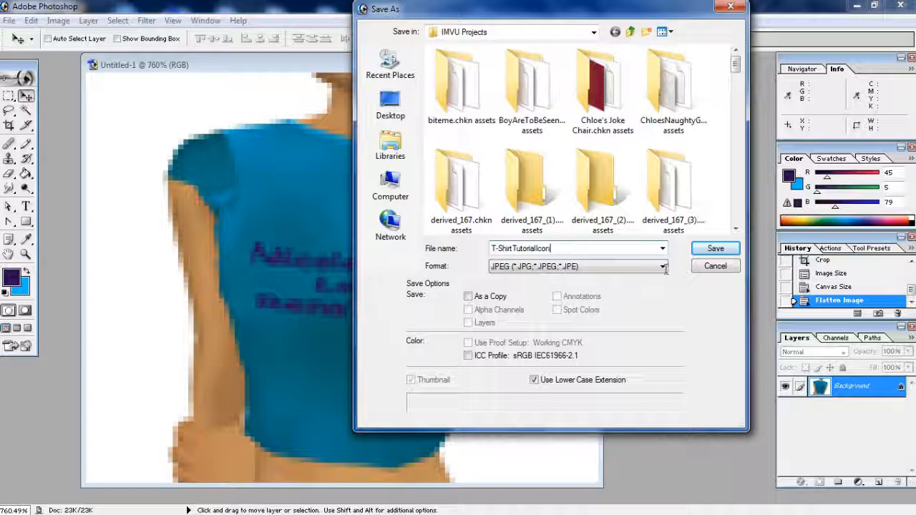
left_click(704, 250)
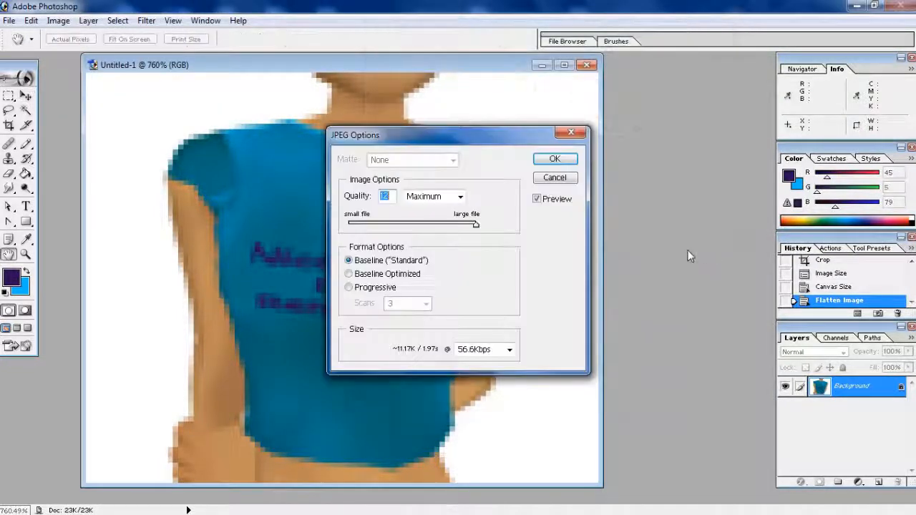
left_click(563, 158)
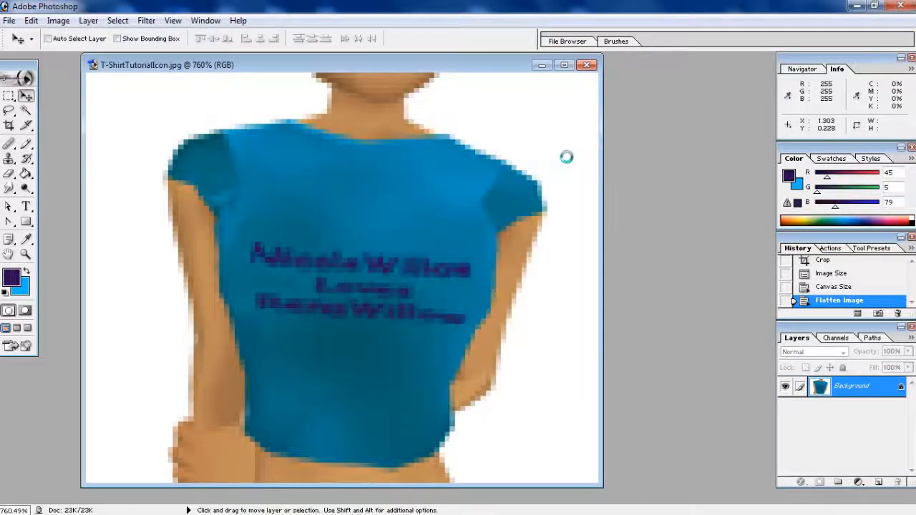
Switch back to the IMVU editor showing the avatar in the blue T-shirt
mouse_move(143, 512)
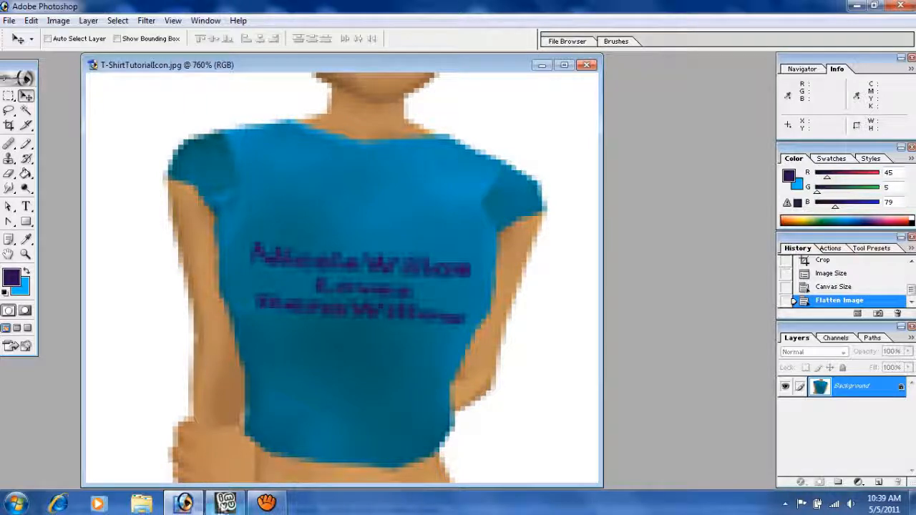
left_click(225, 503)
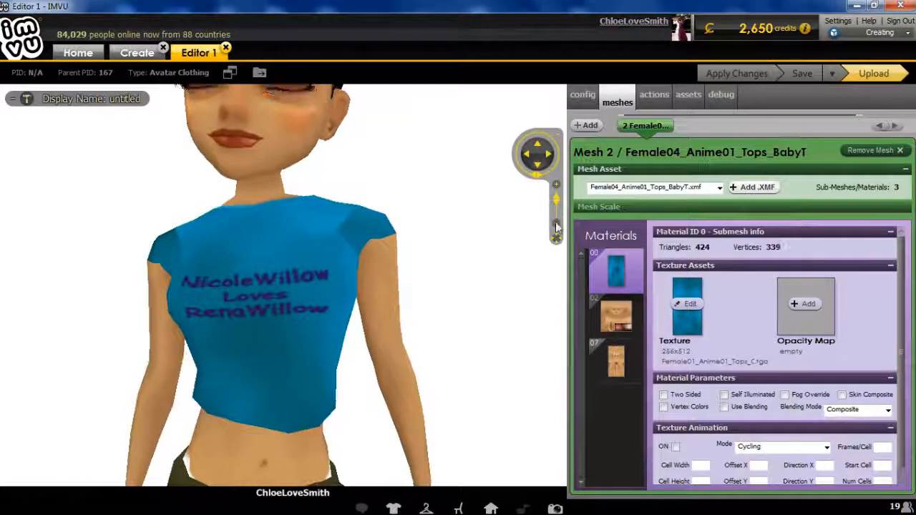
mouse_move(229, 512)
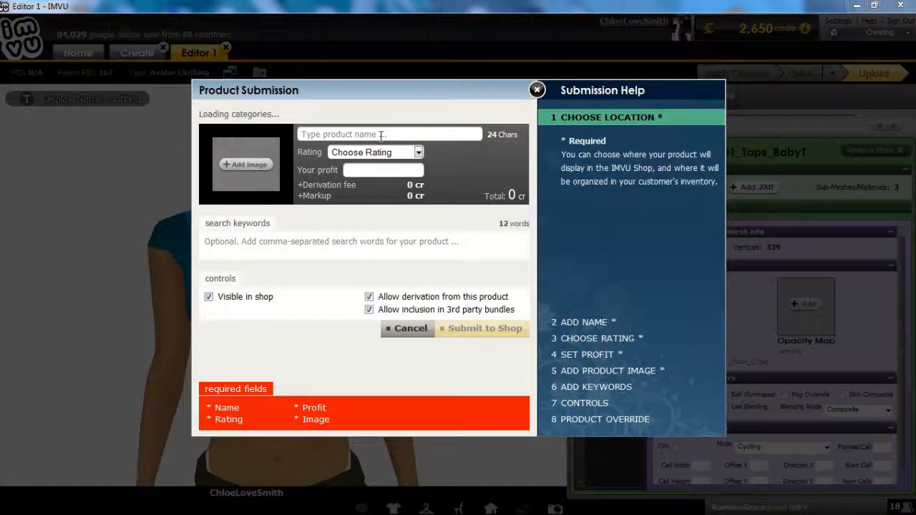
Name the product Tutorial T-Shirt, rate it General Audience, and set profit to 200
left_click(381, 135)
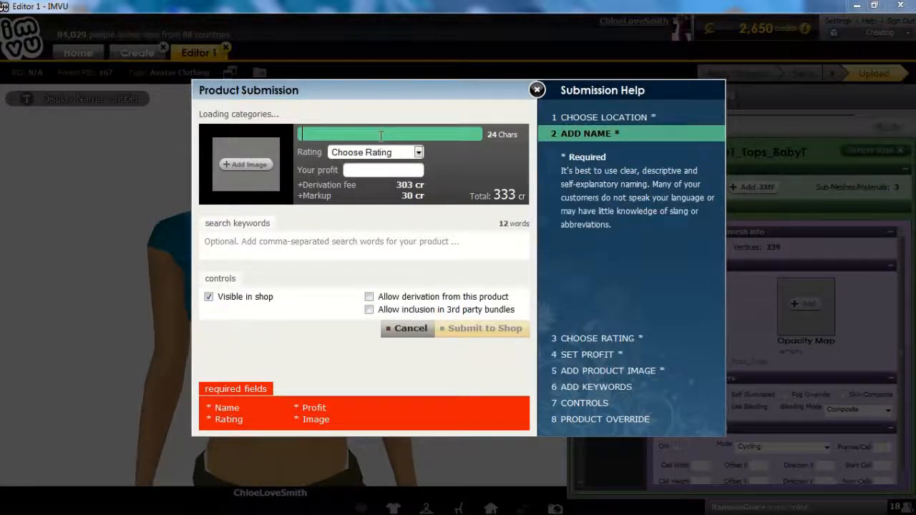
type("Tutorial ")
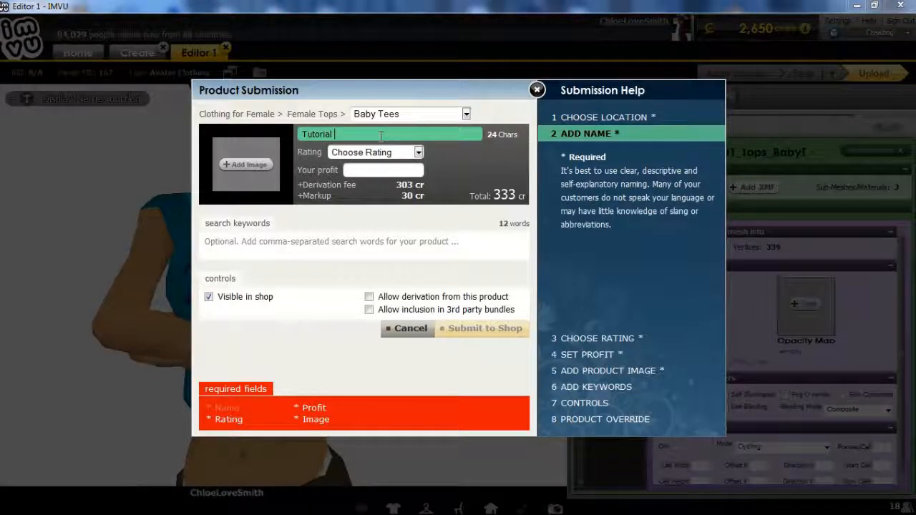
type("T-")
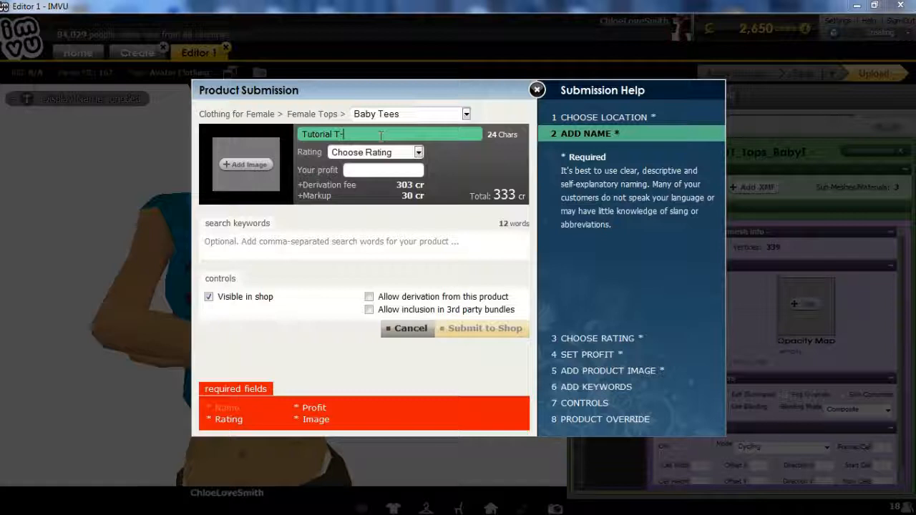
type("Shirt")
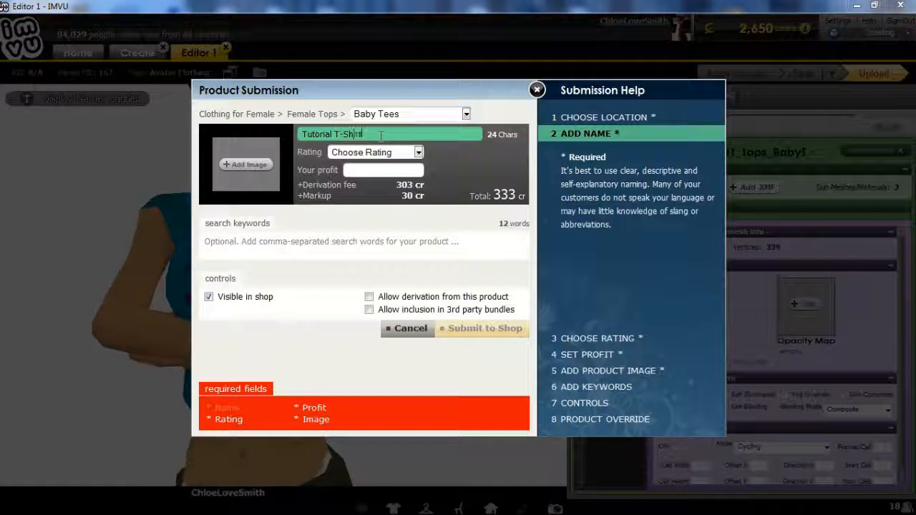
left_click(419, 153)
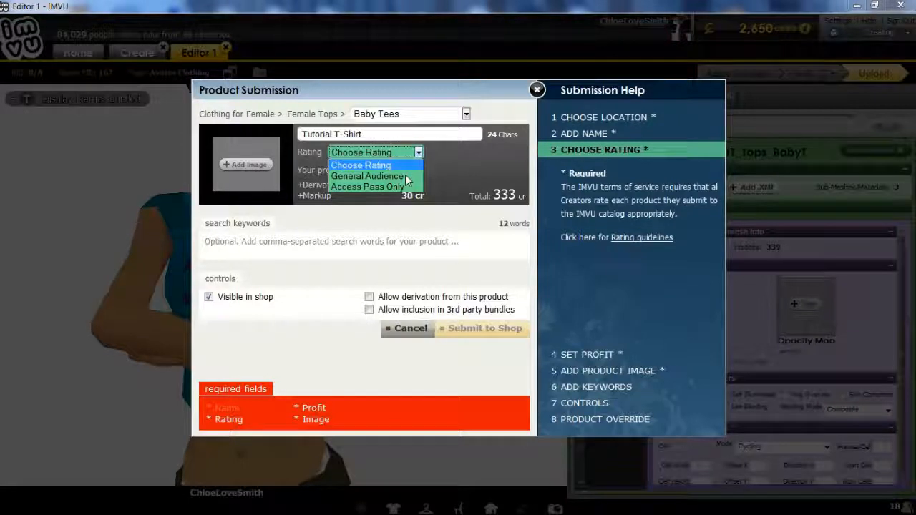
left_click(401, 177)
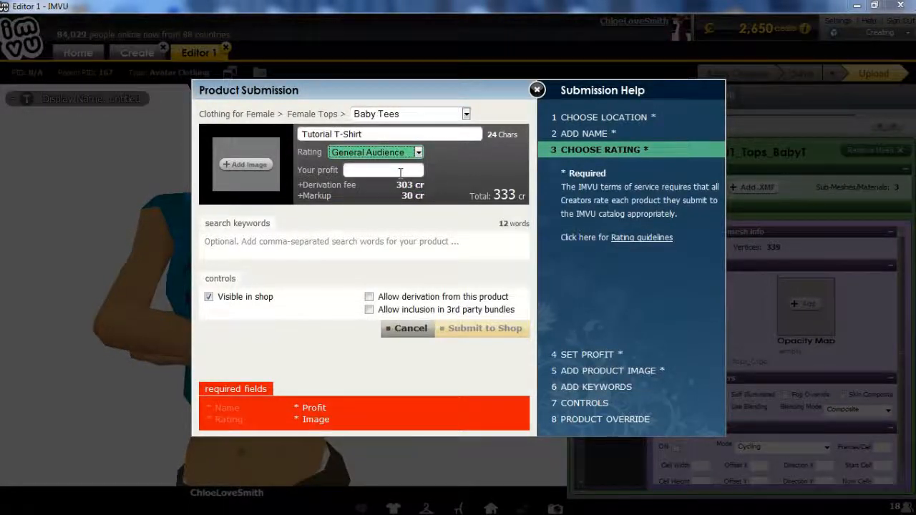
left_click(400, 171)
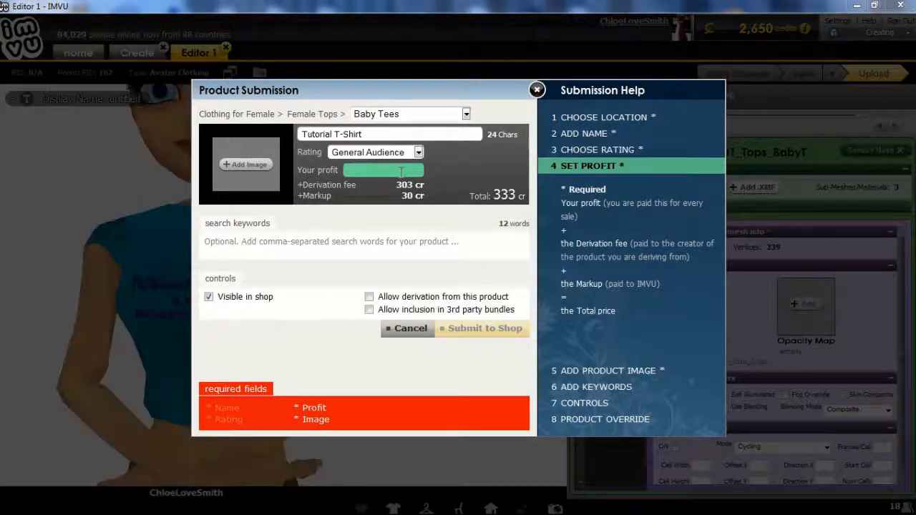
type("200")
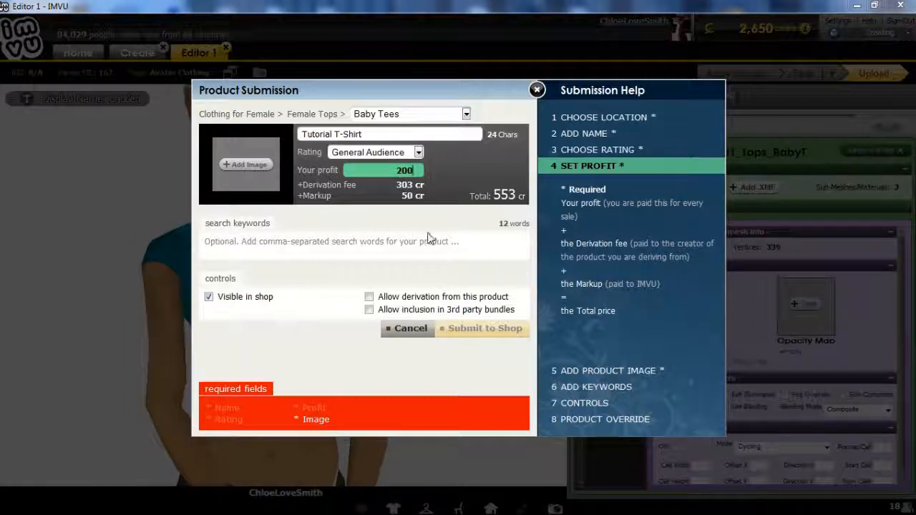
Enter three comma-separated keywords ending in t-shirt and start adding the product image
left_click(378, 244)
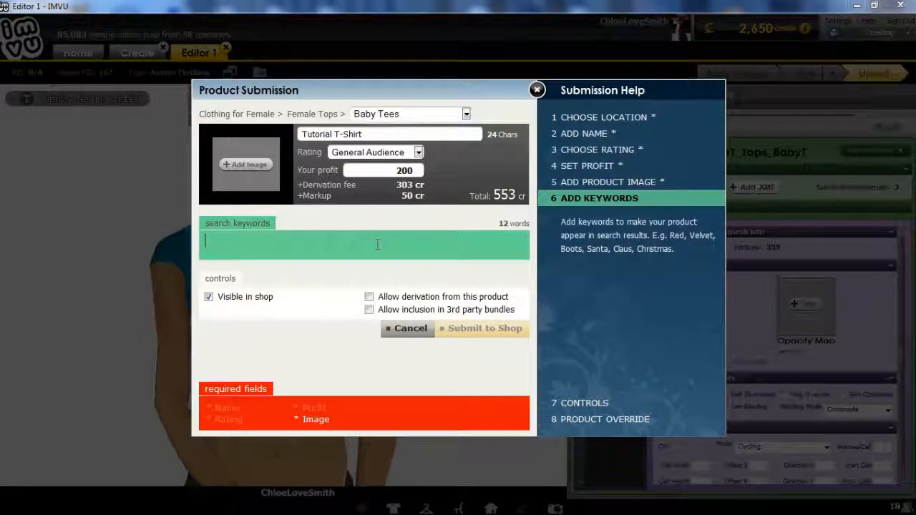
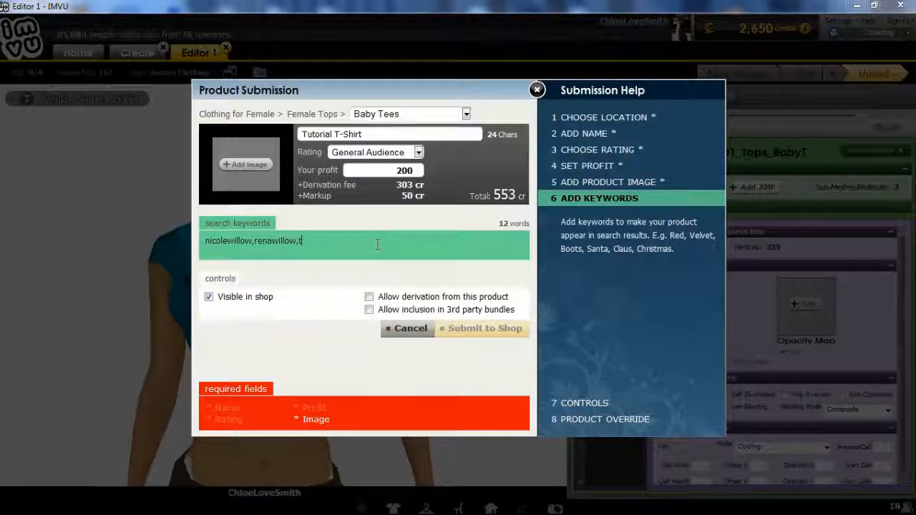
type("-shirt")
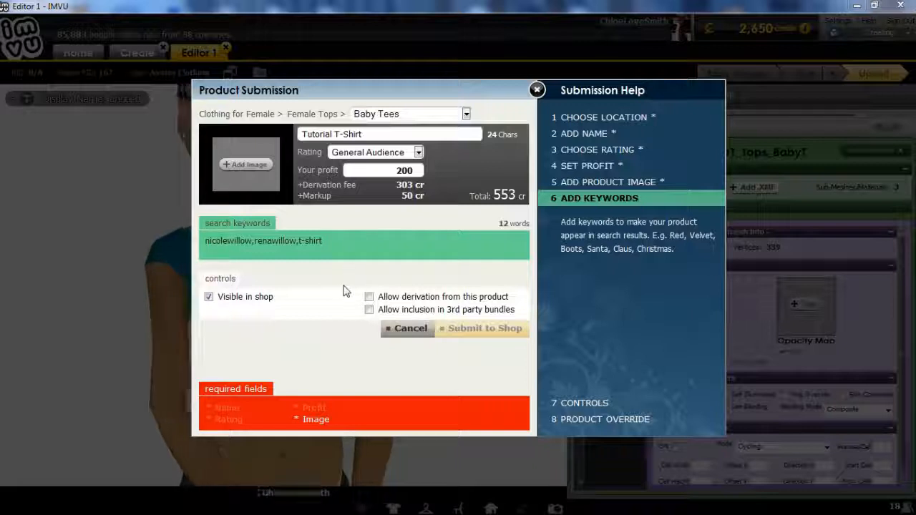
left_click(308, 295)
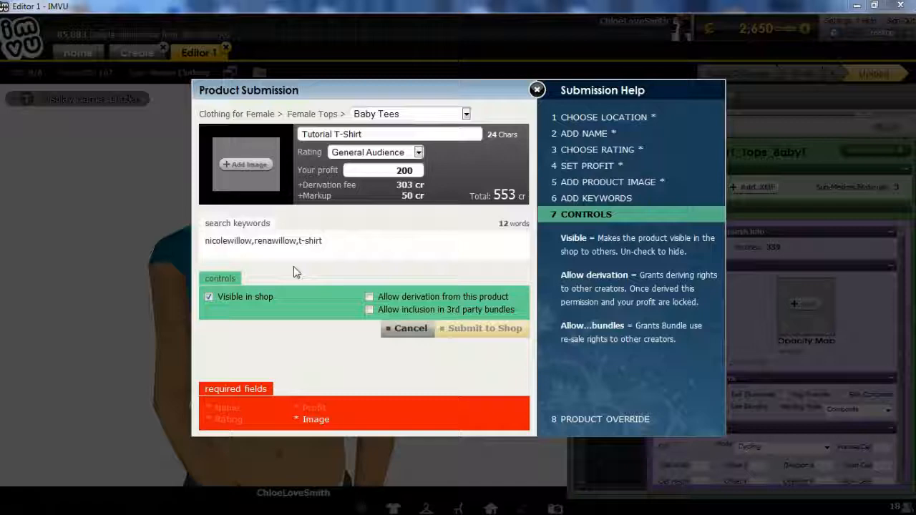
left_click(249, 165)
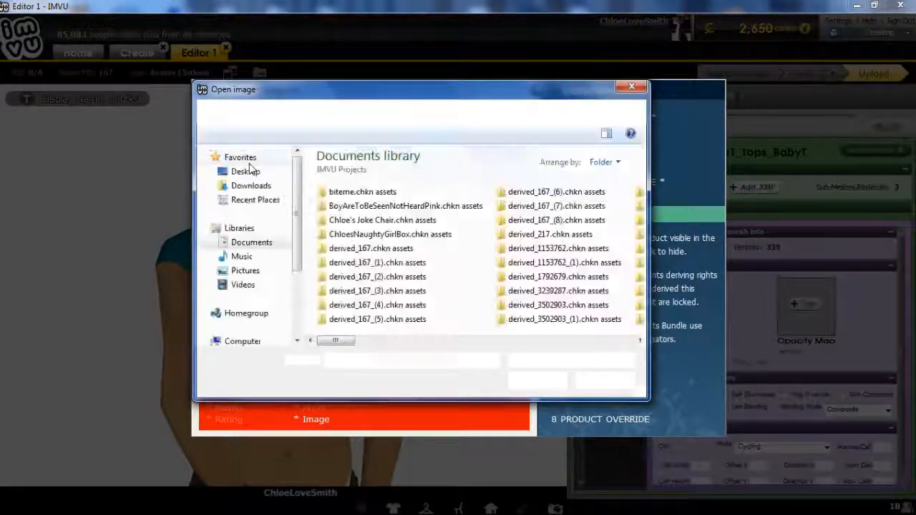
Load T-ShirtTutorialIcon from the Open image dialog as the product image
left_click_drag(345, 341, 403, 347)
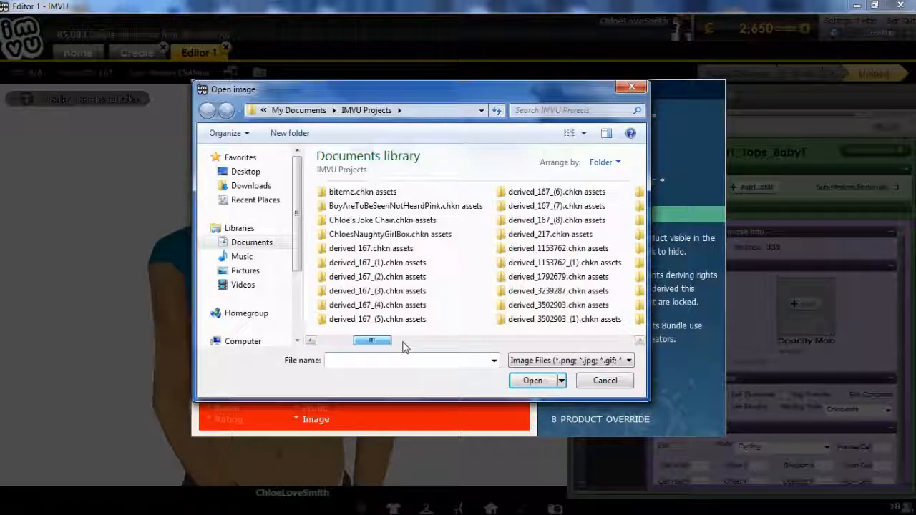
left_click(500, 342)
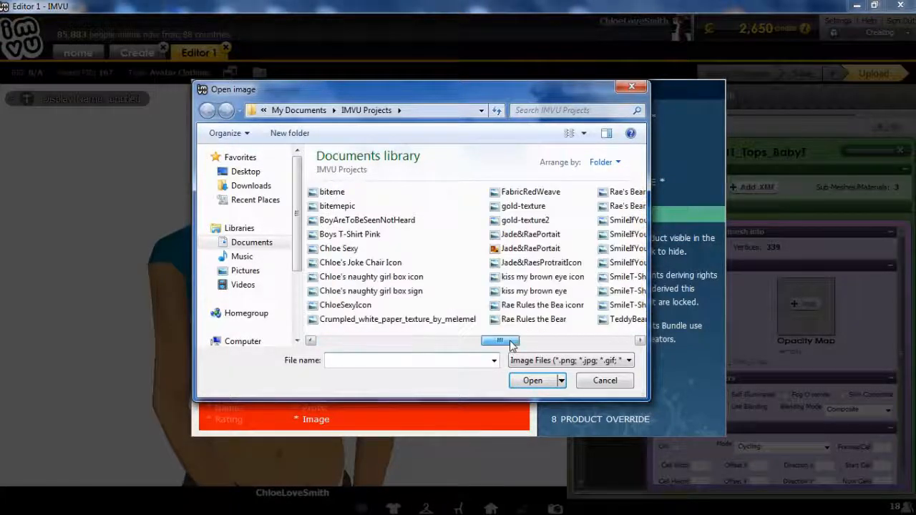
left_click(567, 347)
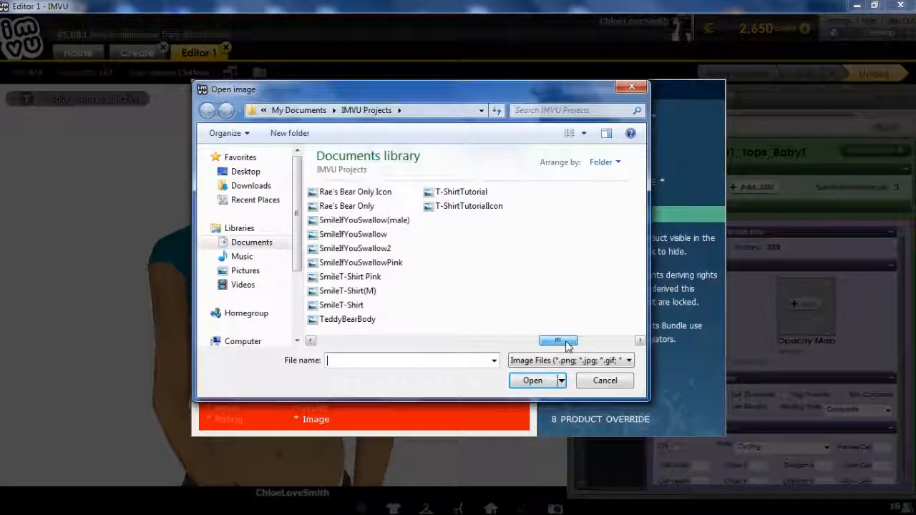
left_click(463, 207)
left_click(533, 380)
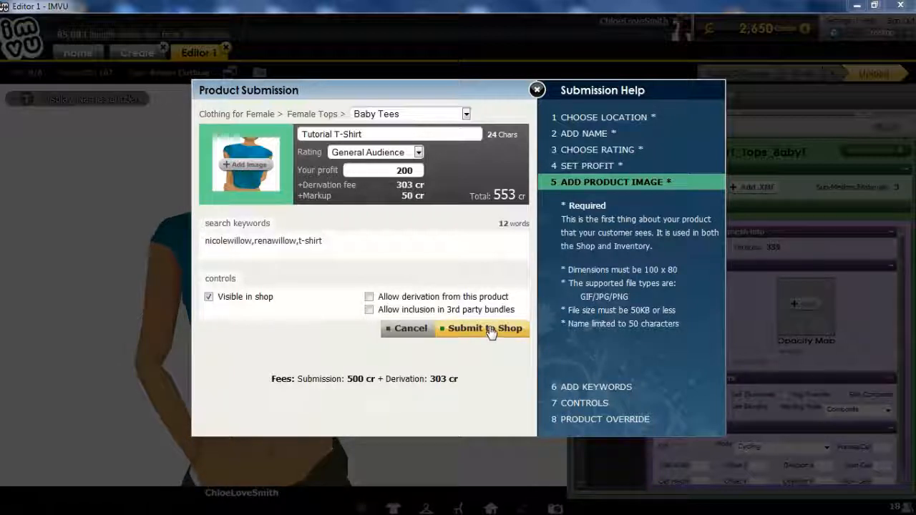
Close the Product Submission form unsubmitted, returning to the IMVU editor
left_click(536, 91)
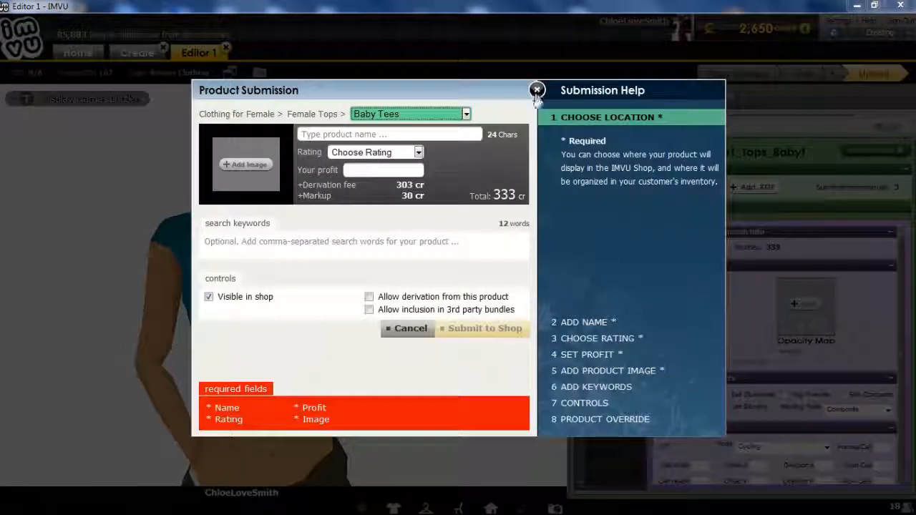
left_click(537, 91)
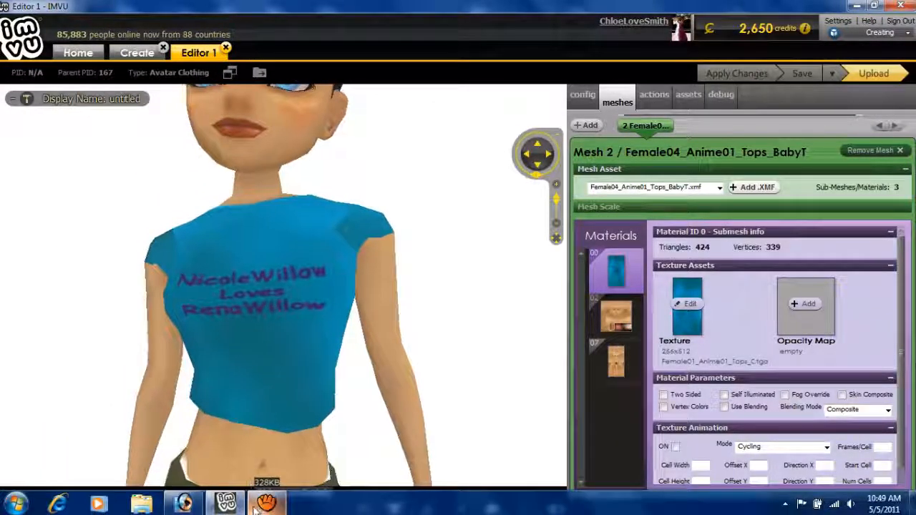
left_click(265, 505)
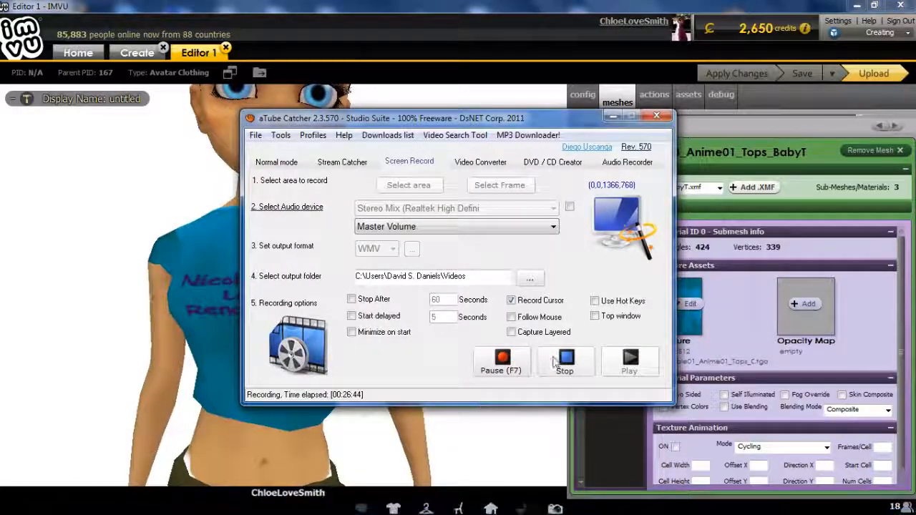